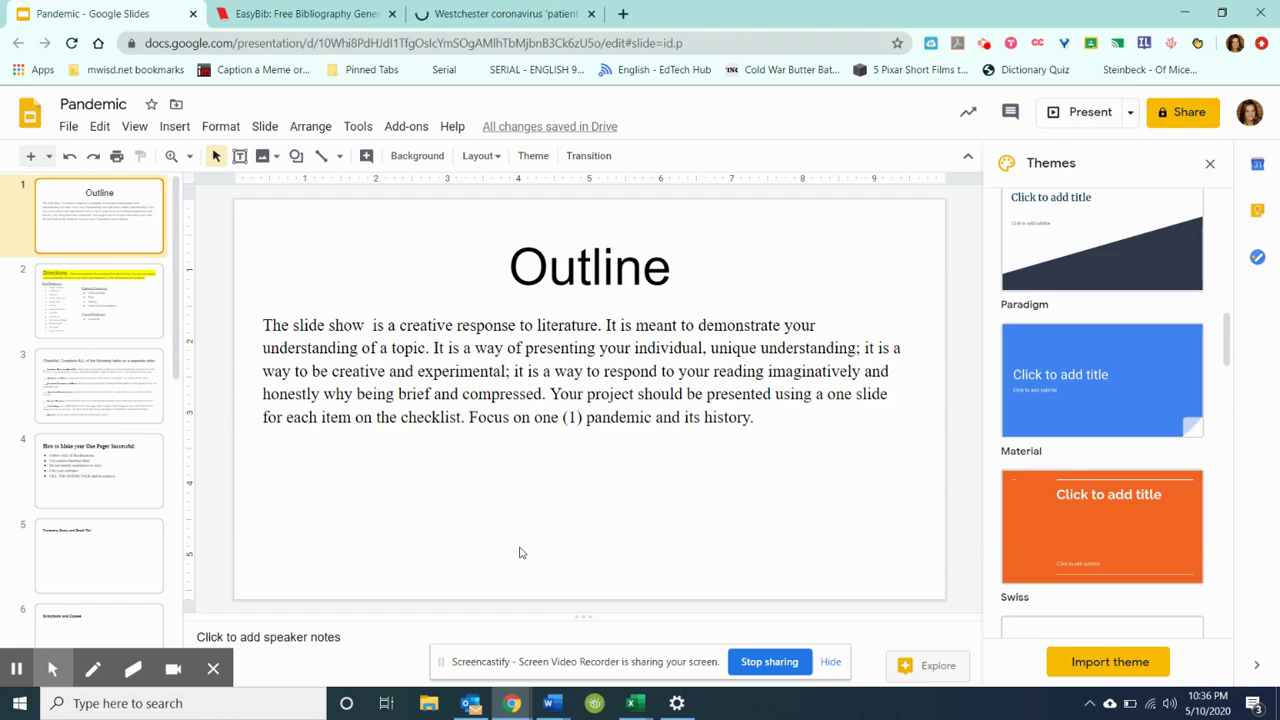
# Step: Show the Directions slide listing Coronavirus as the current pandemic and Ebola and Marburg as potential ones
pyautogui.click(145, 320)
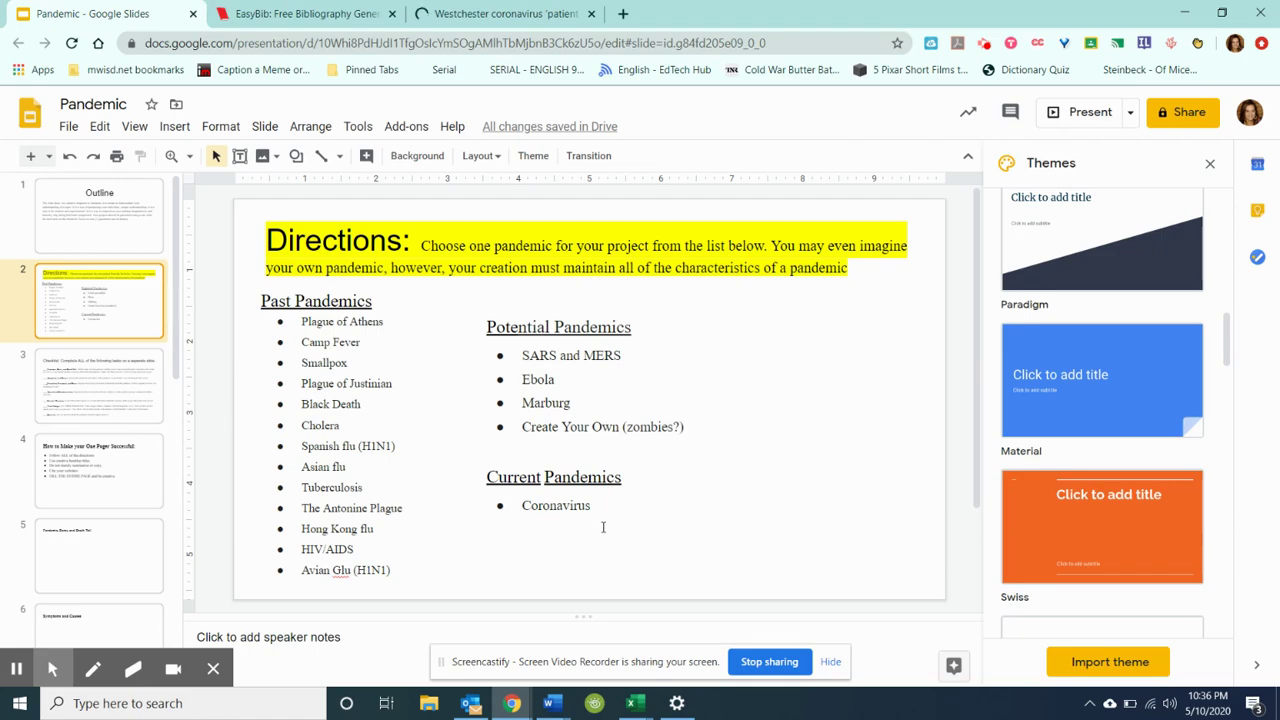
pyautogui.click(128, 414)
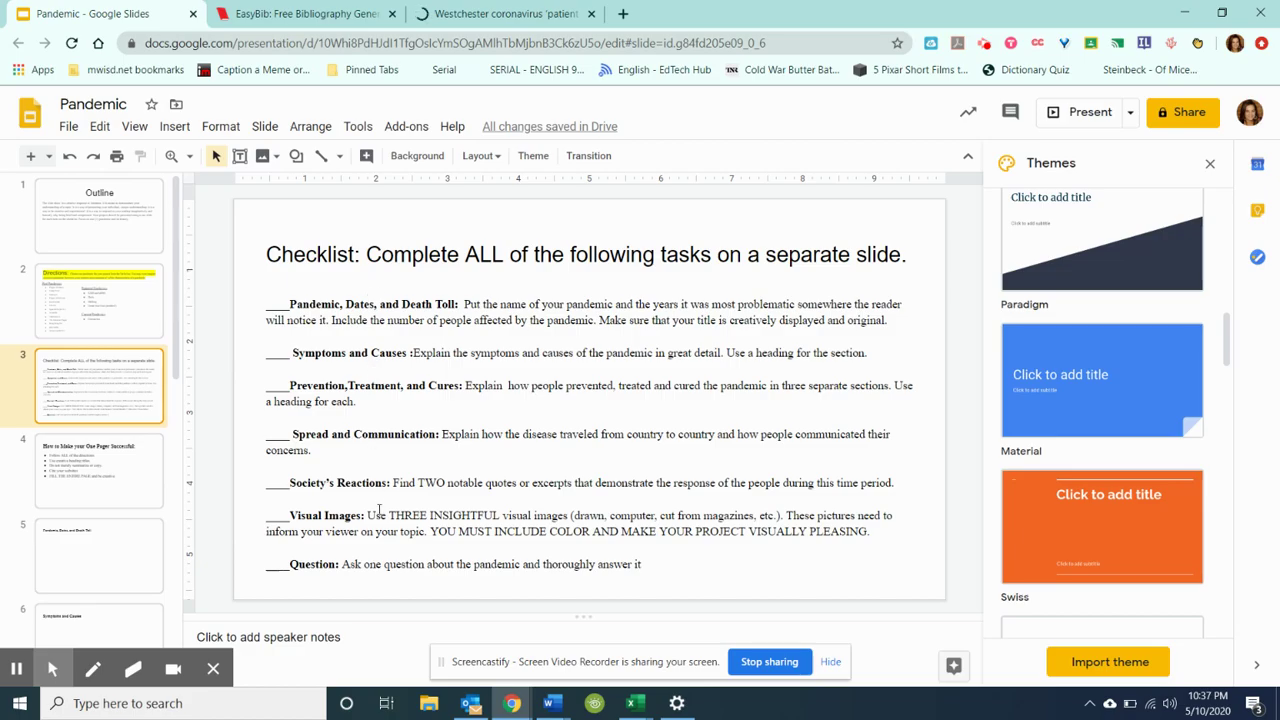
pyautogui.click(367, 563)
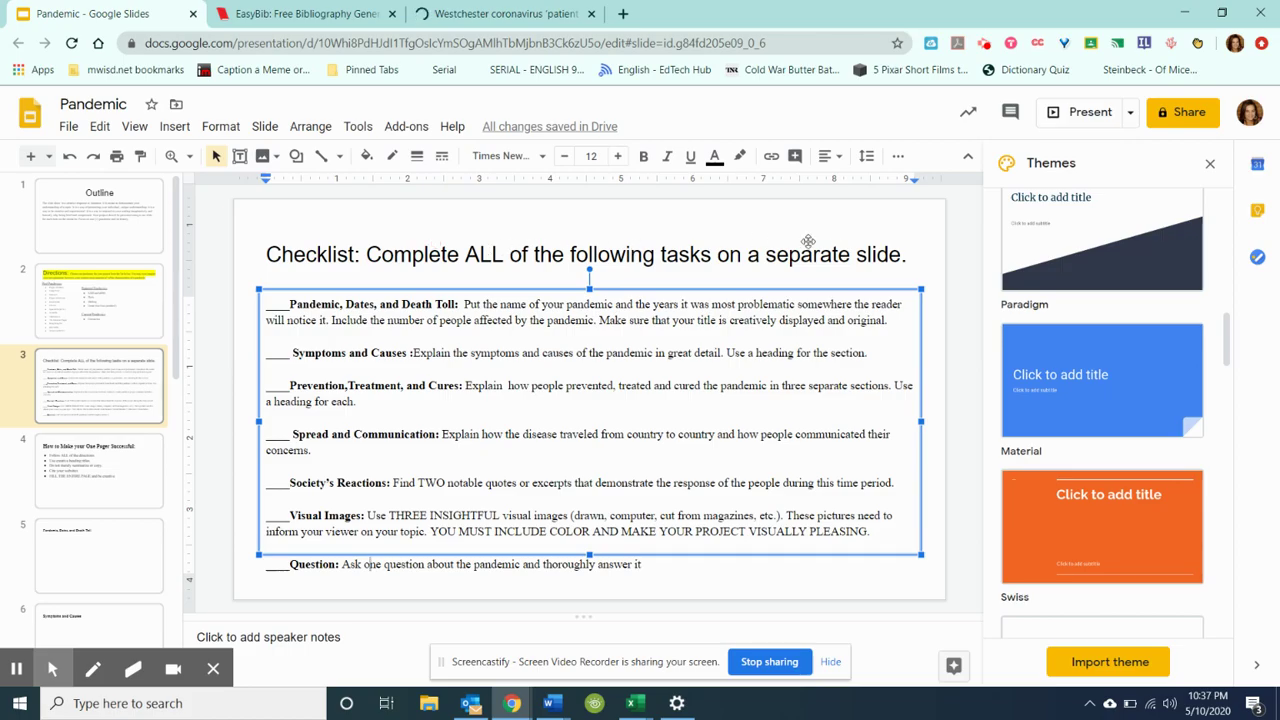
pyautogui.click(143, 520)
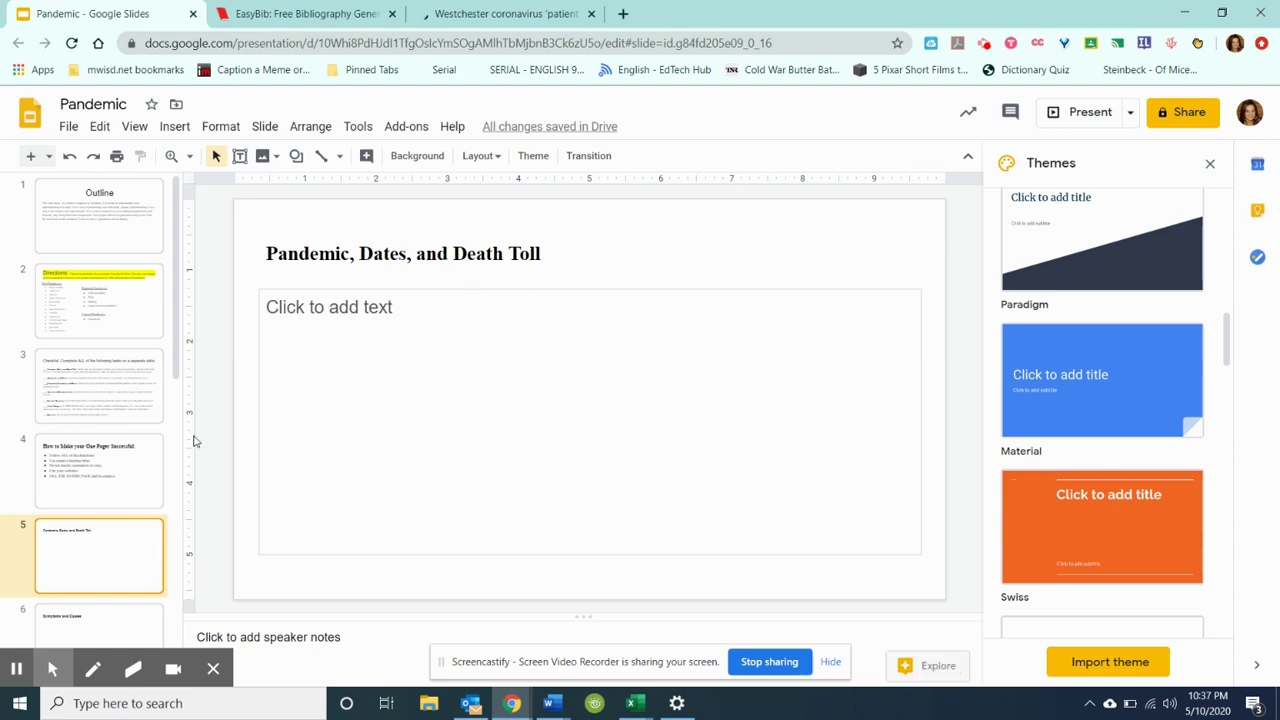
pyautogui.click(118, 630)
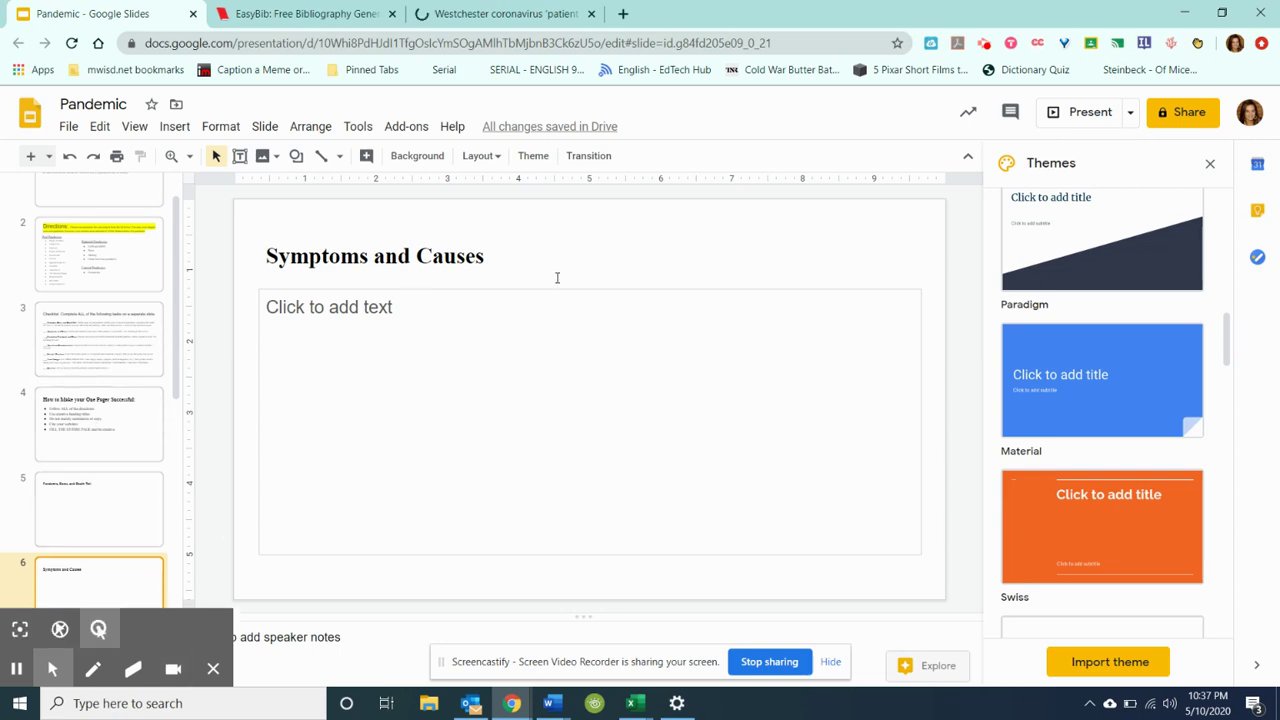
pyautogui.click(110, 358)
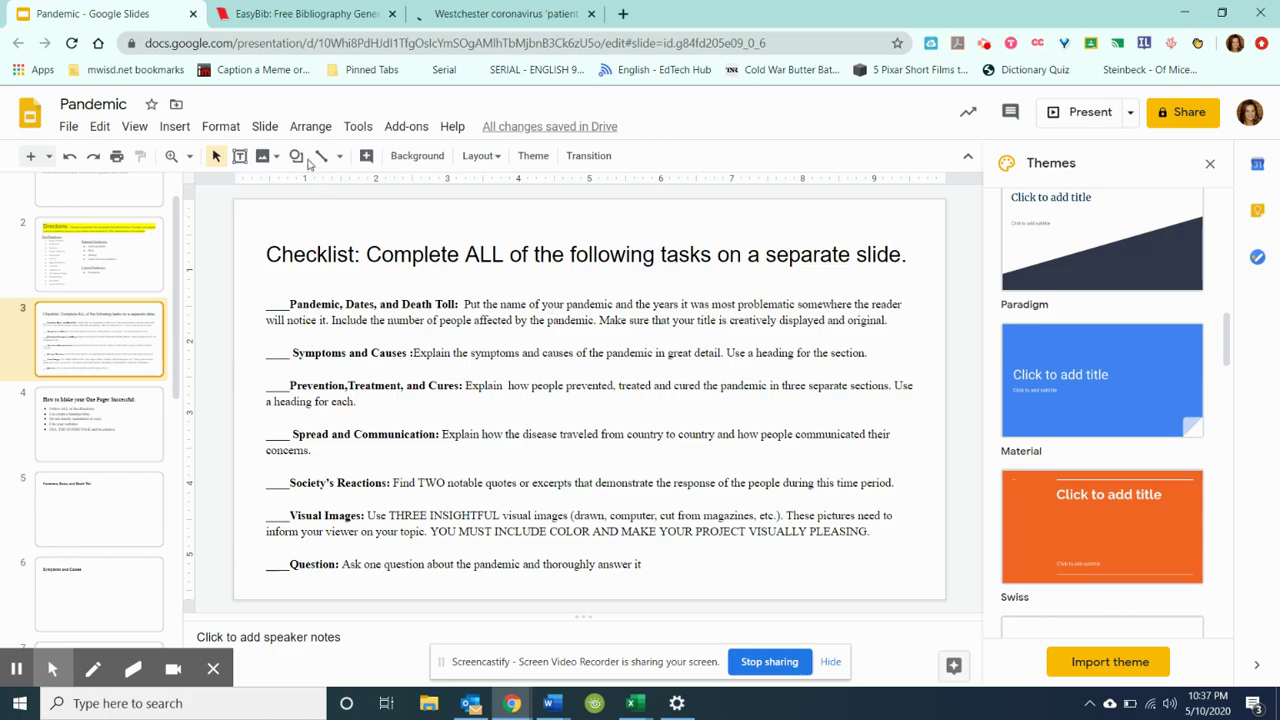
# Step: Browse the Format and Insert menus to reveal the Image and Chart insert options
pyautogui.click(232, 128)
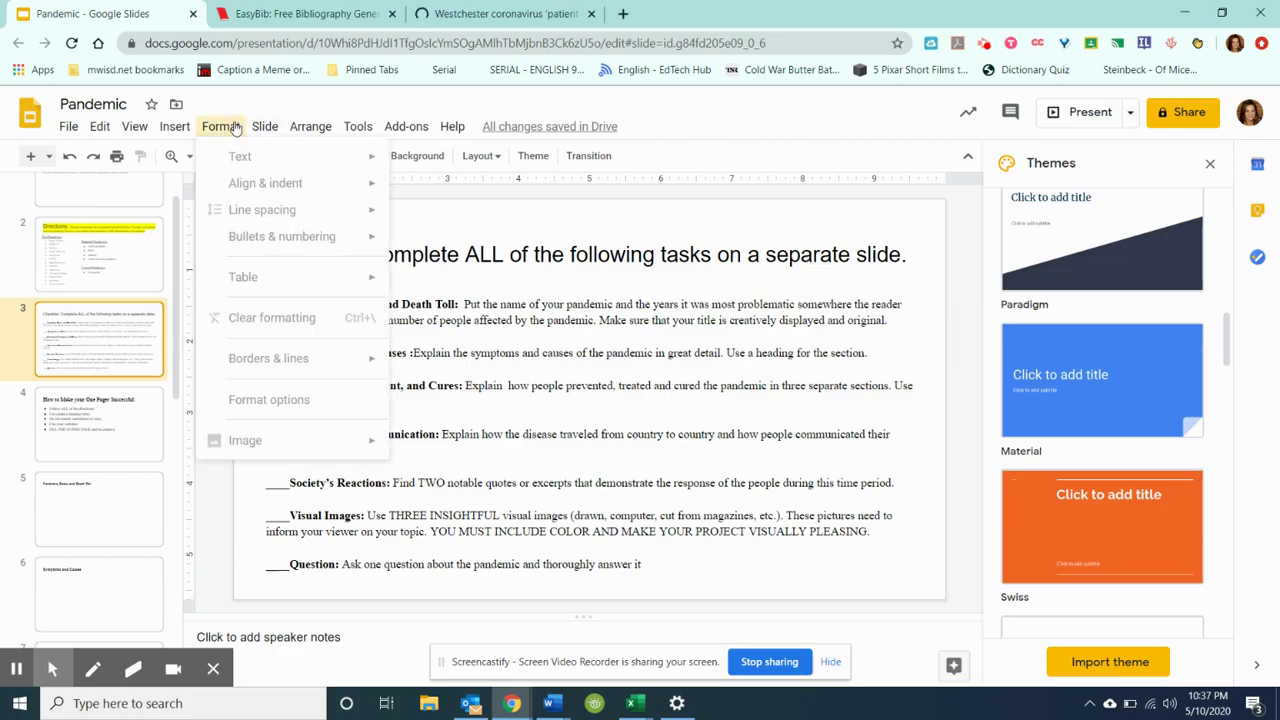
pyautogui.moveTo(168, 130)
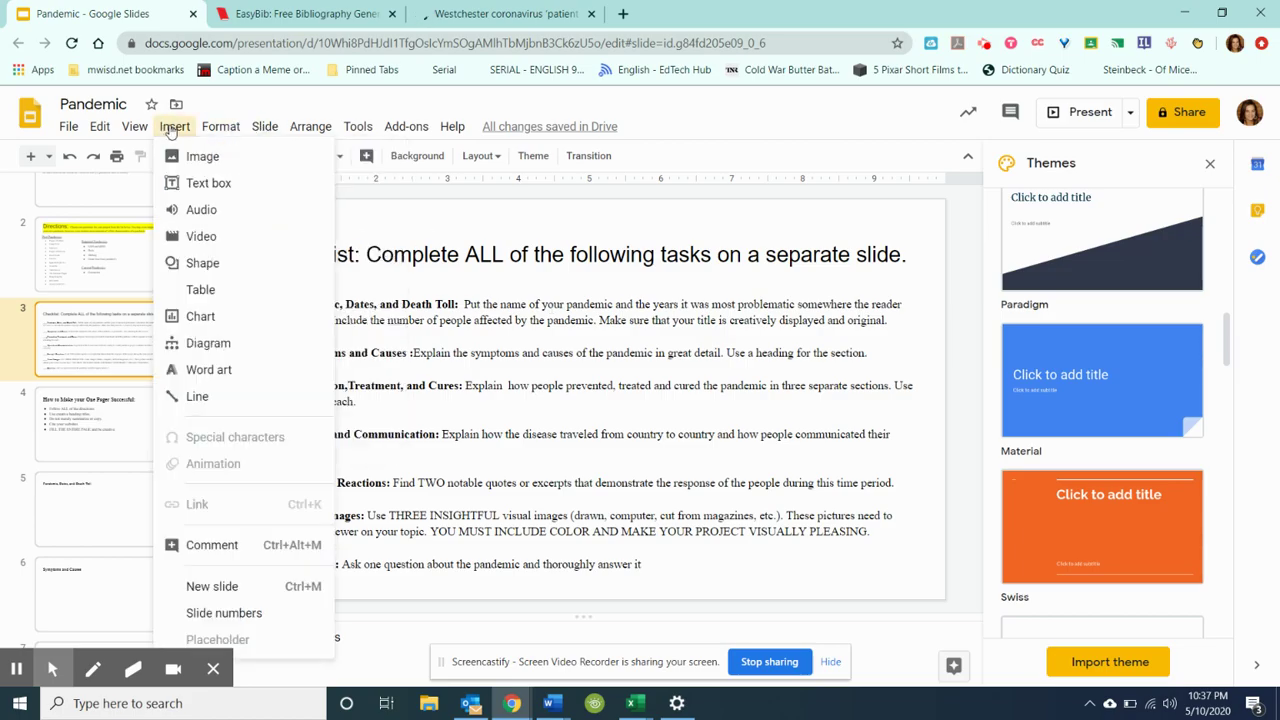
pyautogui.moveTo(192, 160)
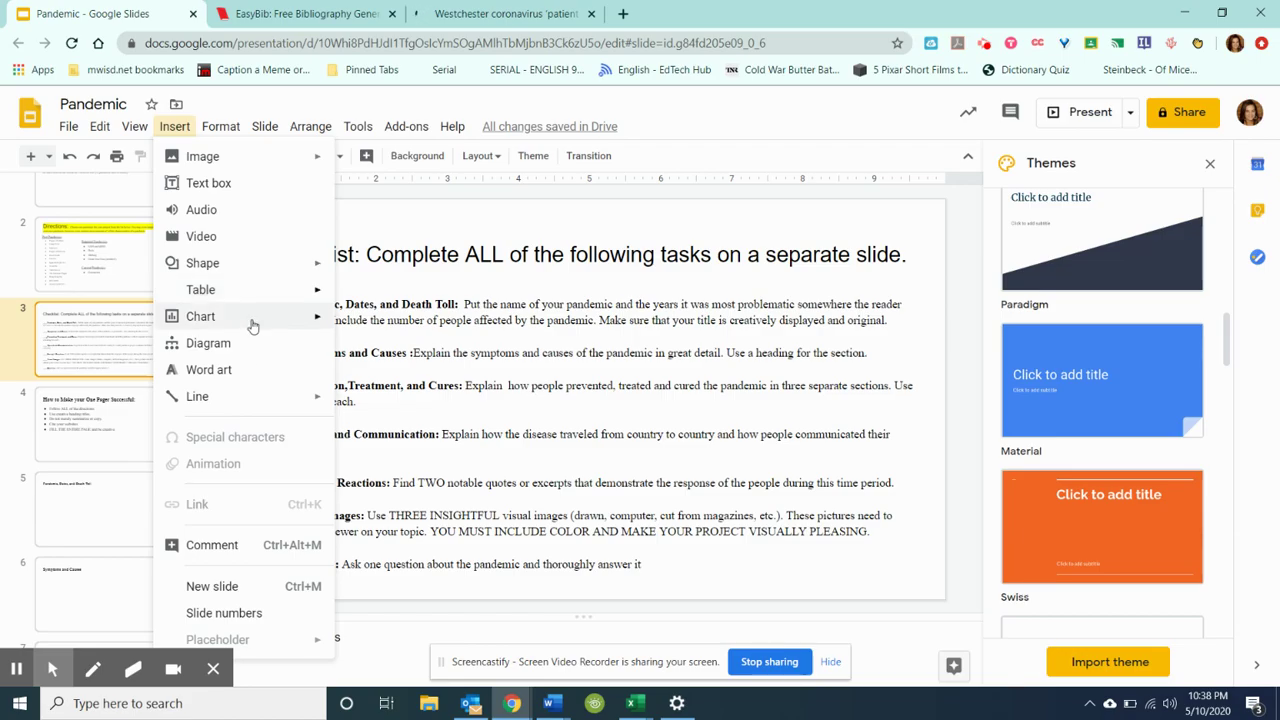
# Step: Dismiss the Insert menu so the full Checklist slide is visible
pyautogui.click(494, 212)
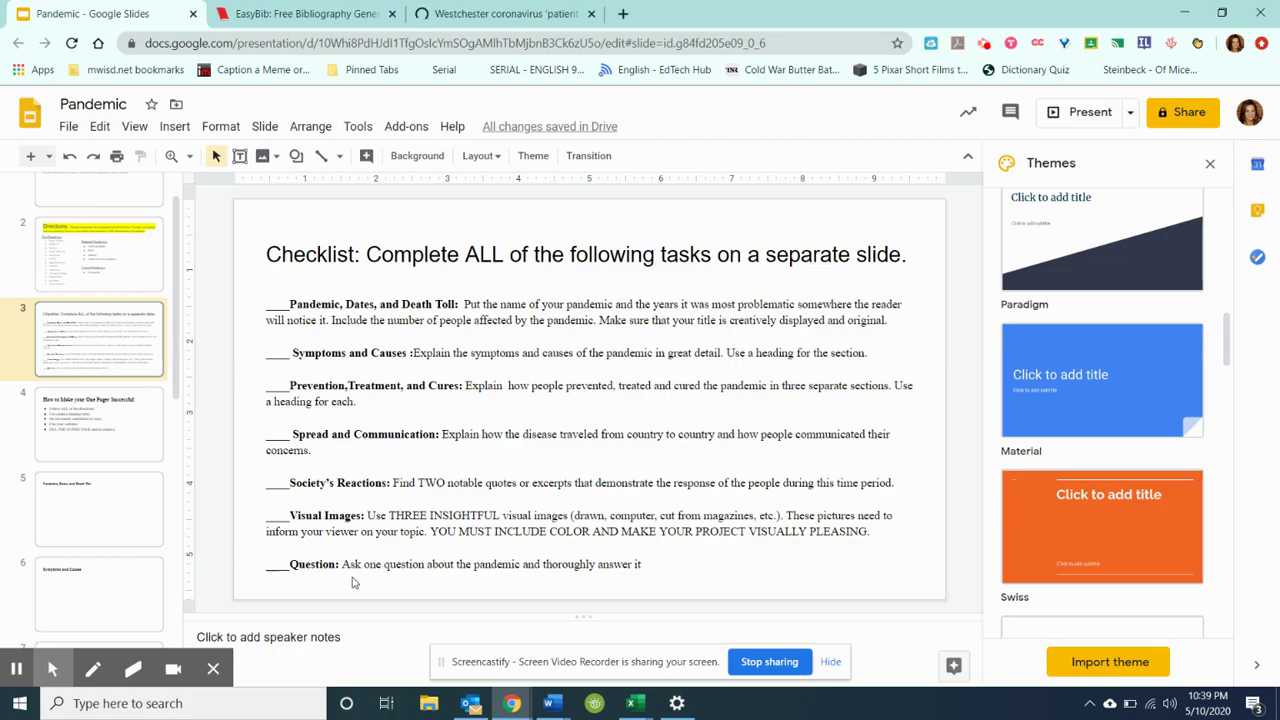
# Step: Review the Checklist, One Pager tips and Pandemic, Dates, and Death Toll slides
pyautogui.click(115, 420)
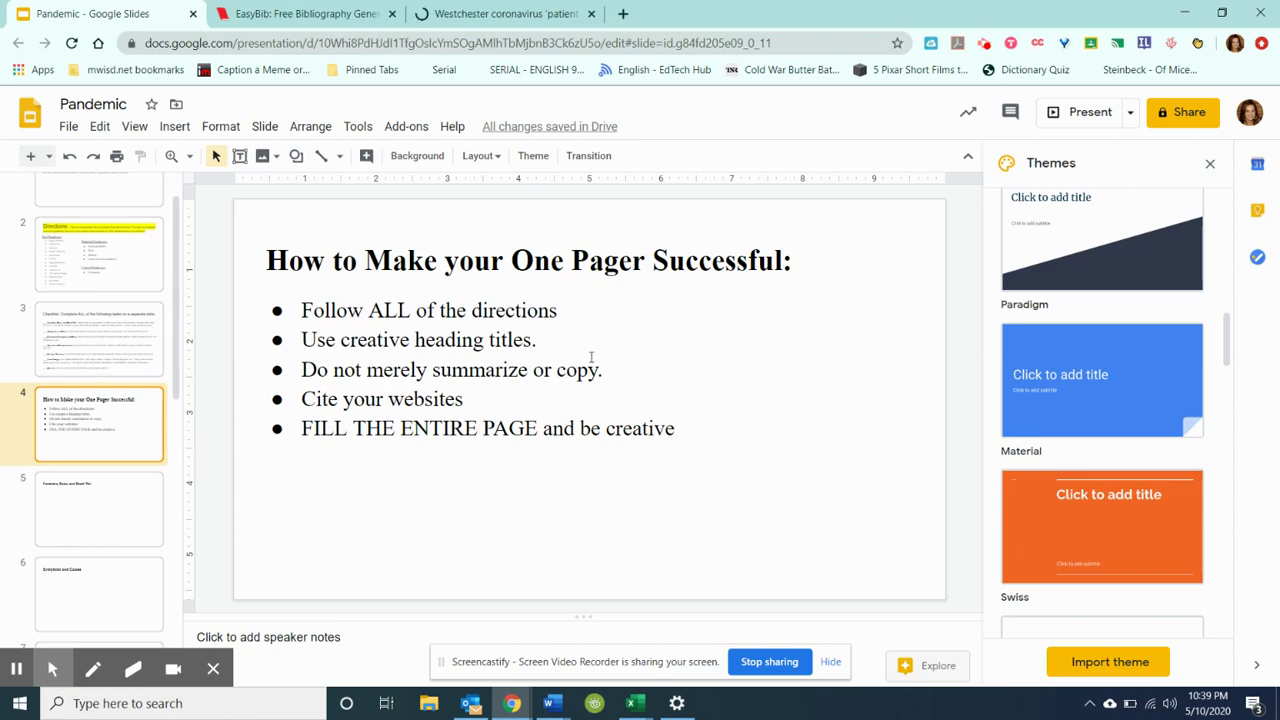
pyautogui.click(114, 527)
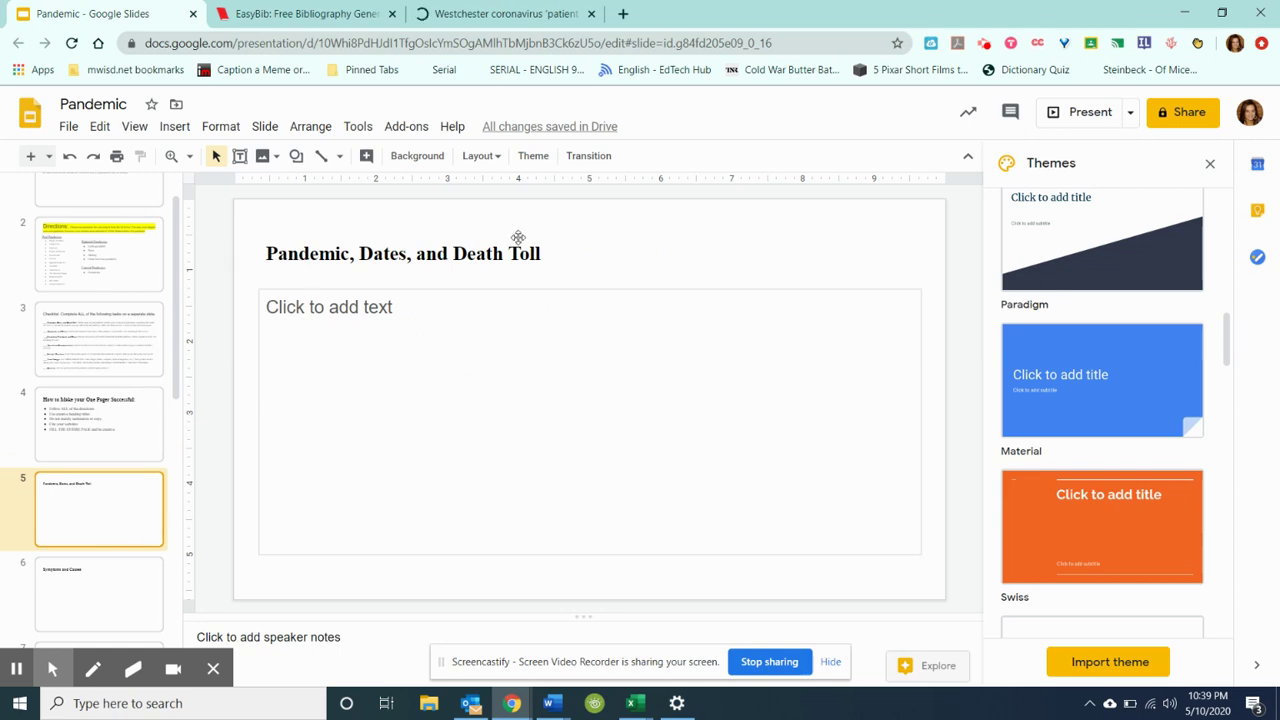
pyautogui.click(129, 443)
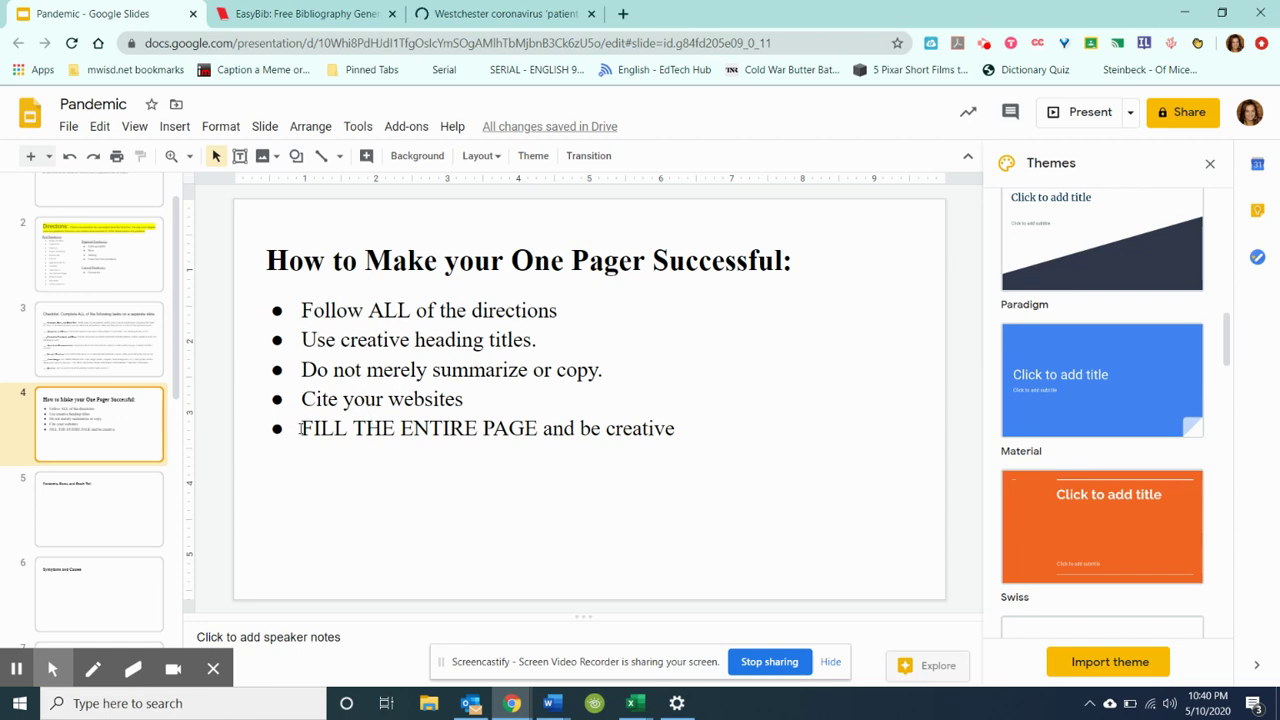
pyautogui.click(70, 351)
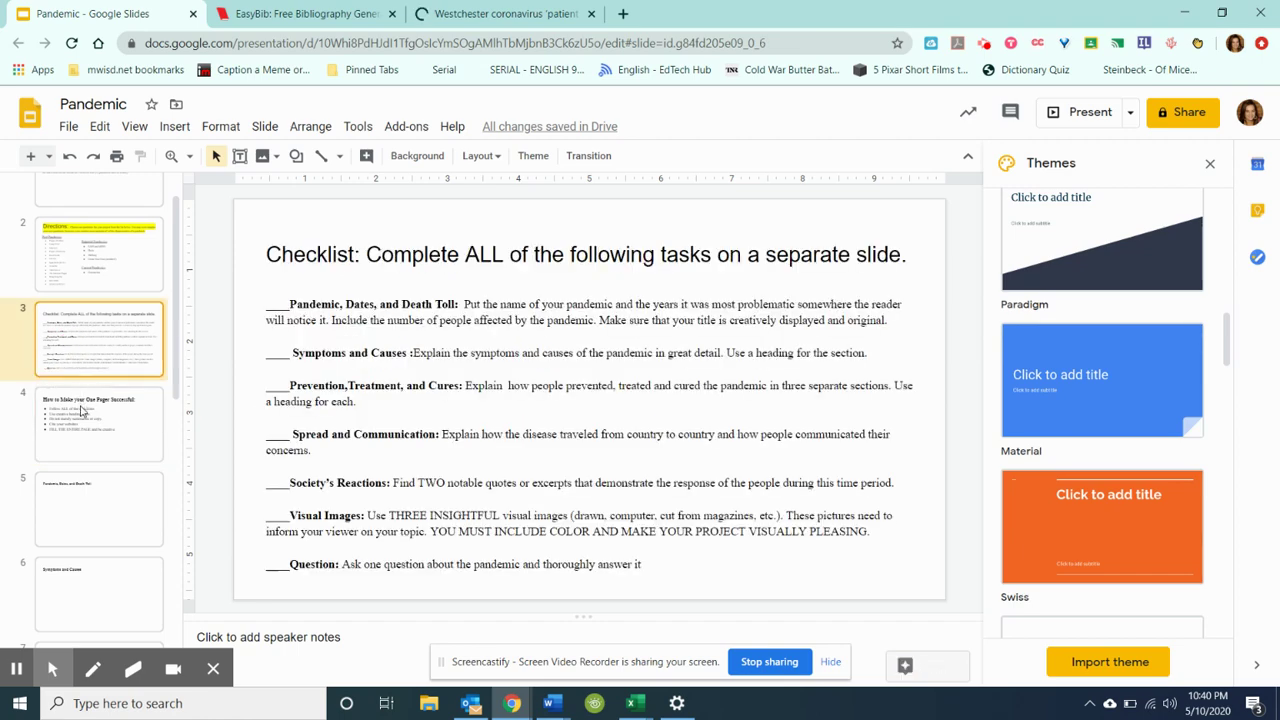
pyautogui.click(88, 438)
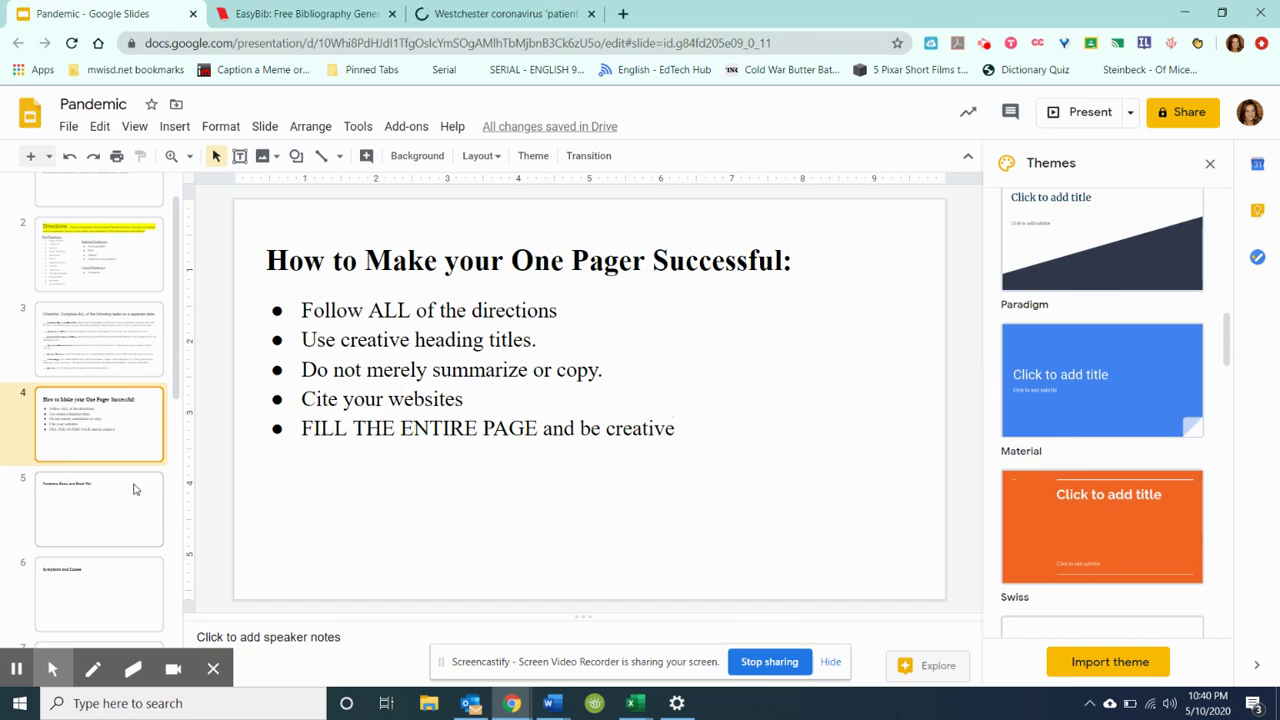
pyautogui.click(110, 353)
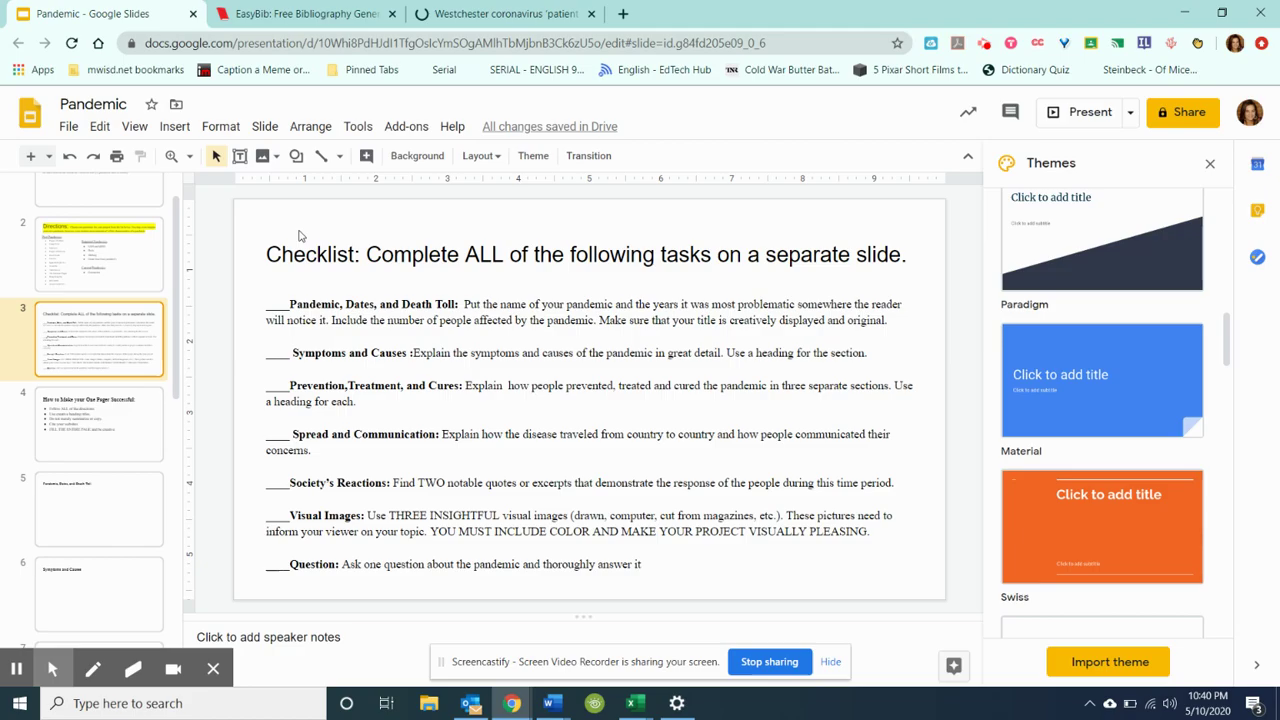
pyautogui.click(146, 535)
# Step: Go to the Works Cited RESOURCE LINK slide, copy the coronavirus article URL, and bring up EasyBib
pyautogui.scroll(-4, 146, 535)
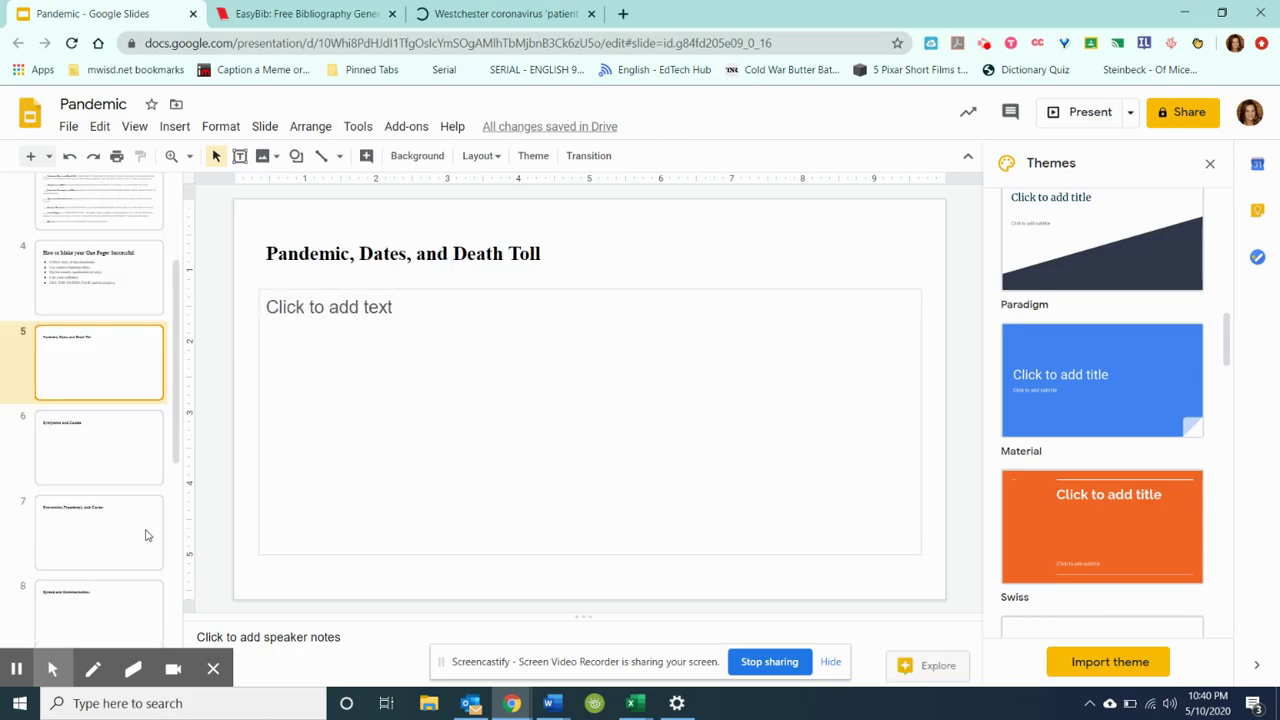
pyautogui.scroll(-3, 146, 535)
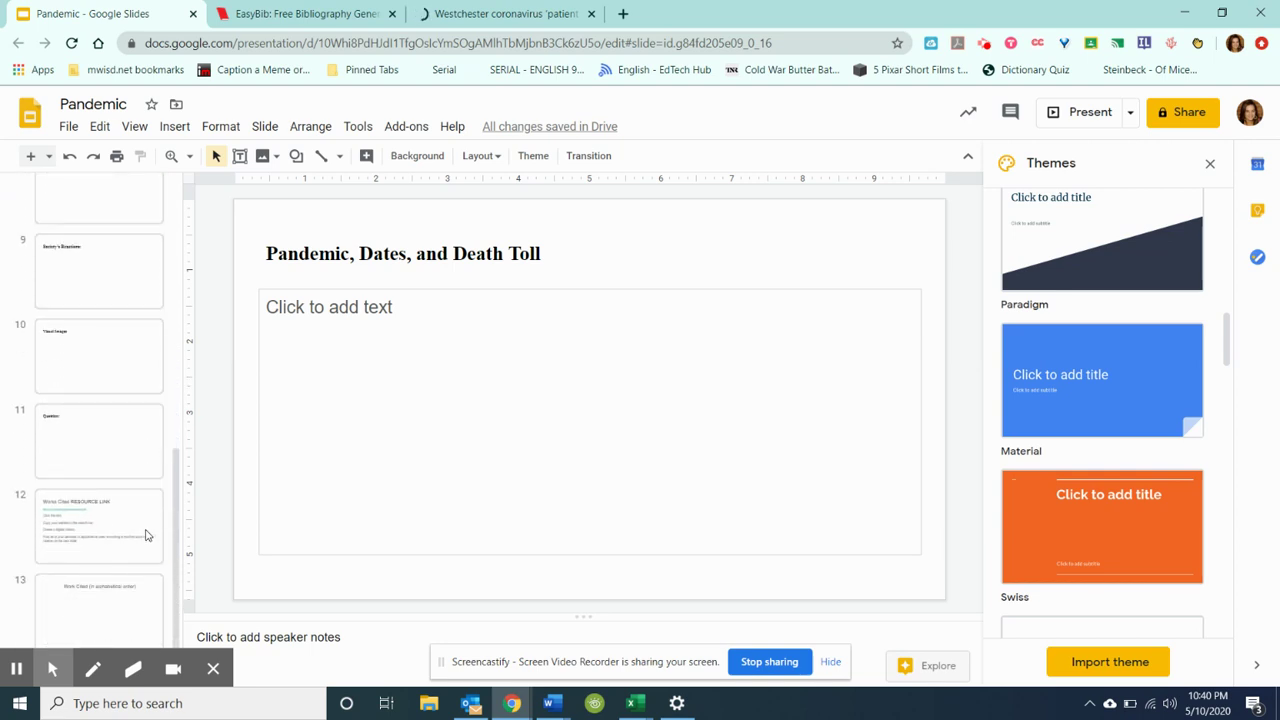
pyautogui.click(146, 535)
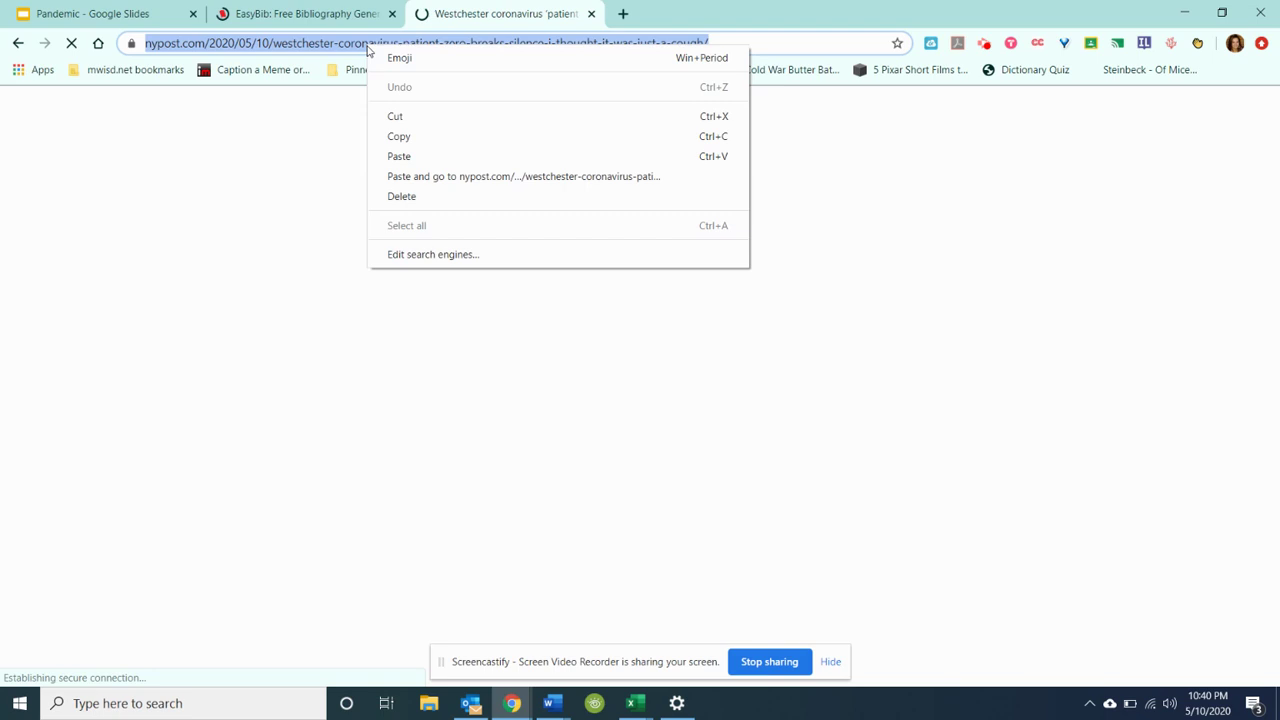
pyautogui.click(415, 138)
pyautogui.click(292, 12)
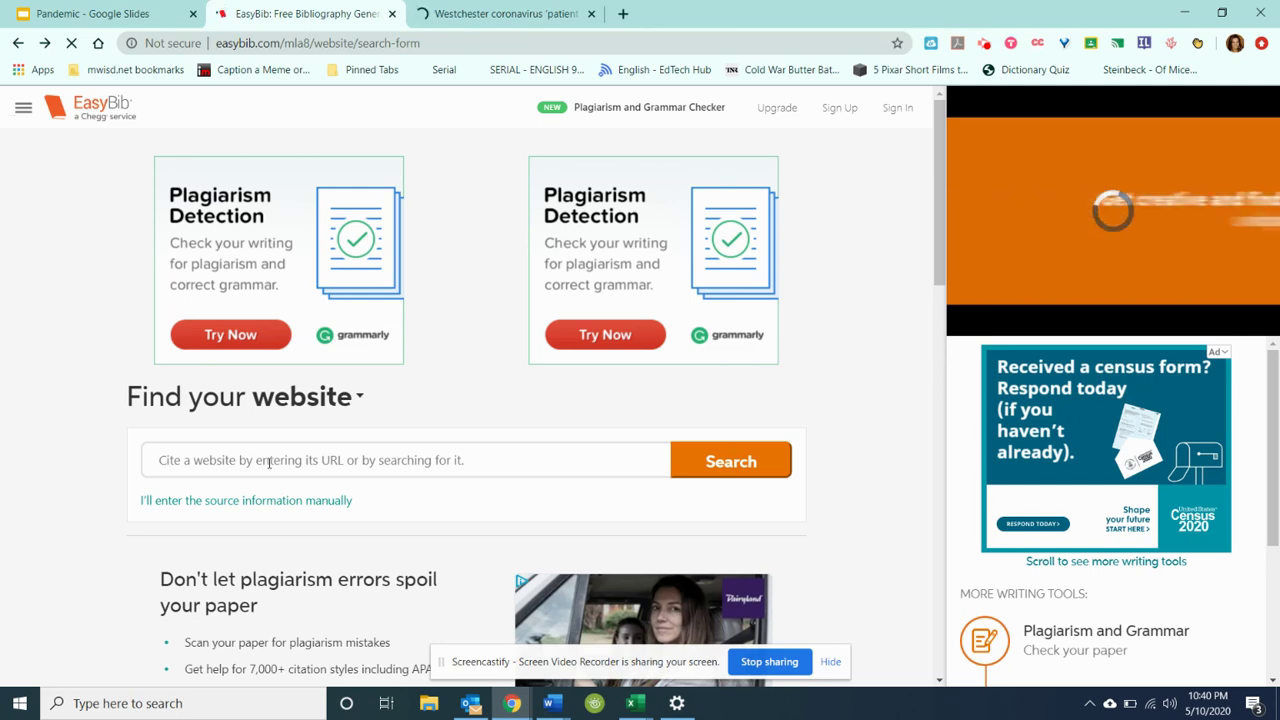
# Step: Paste the New York Post coronavirus article URL into EasyBib's website search and wait for results
pyautogui.rightClick(268, 464)
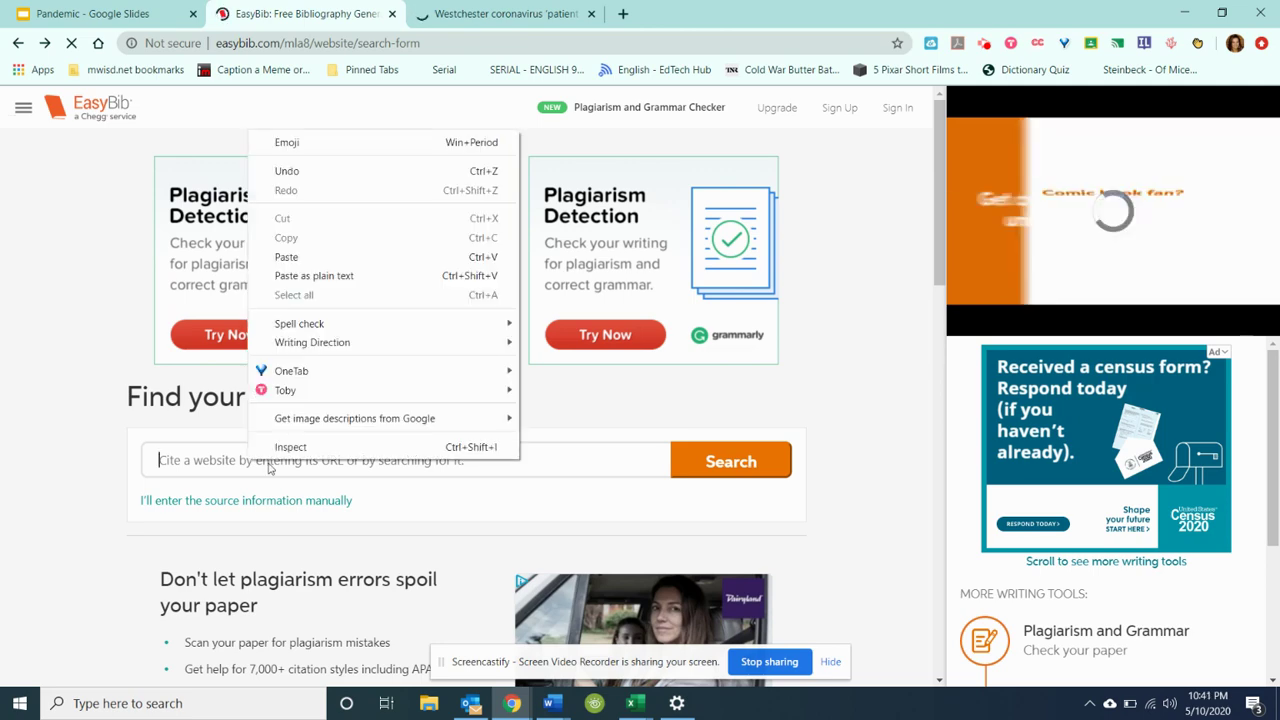
pyautogui.click(215, 463)
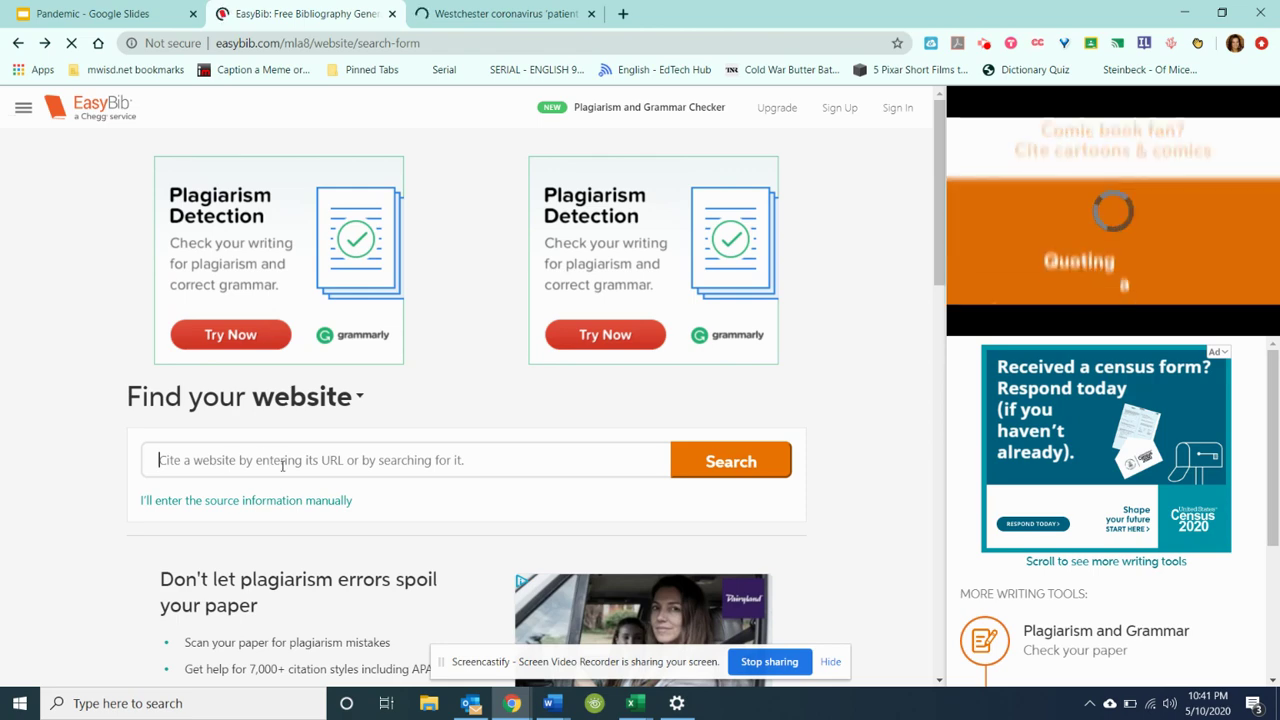
pyautogui.hotkey('ctrl', 'v')
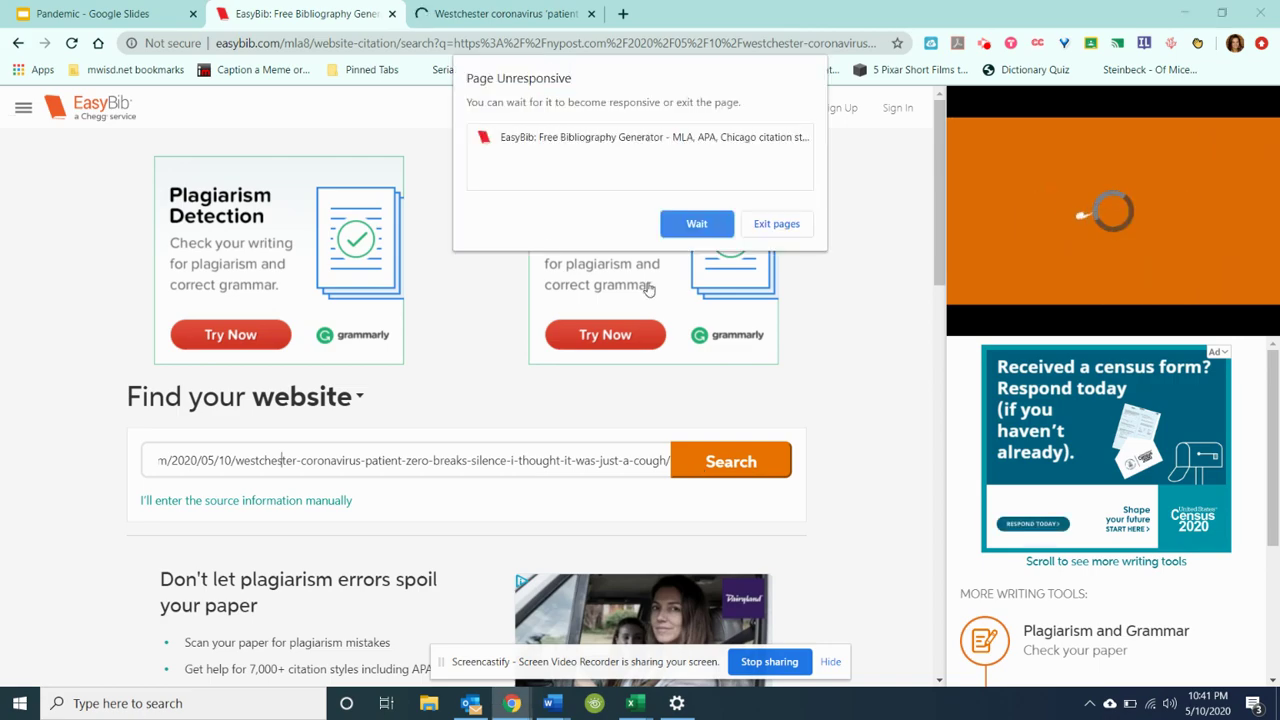
pyautogui.click(684, 224)
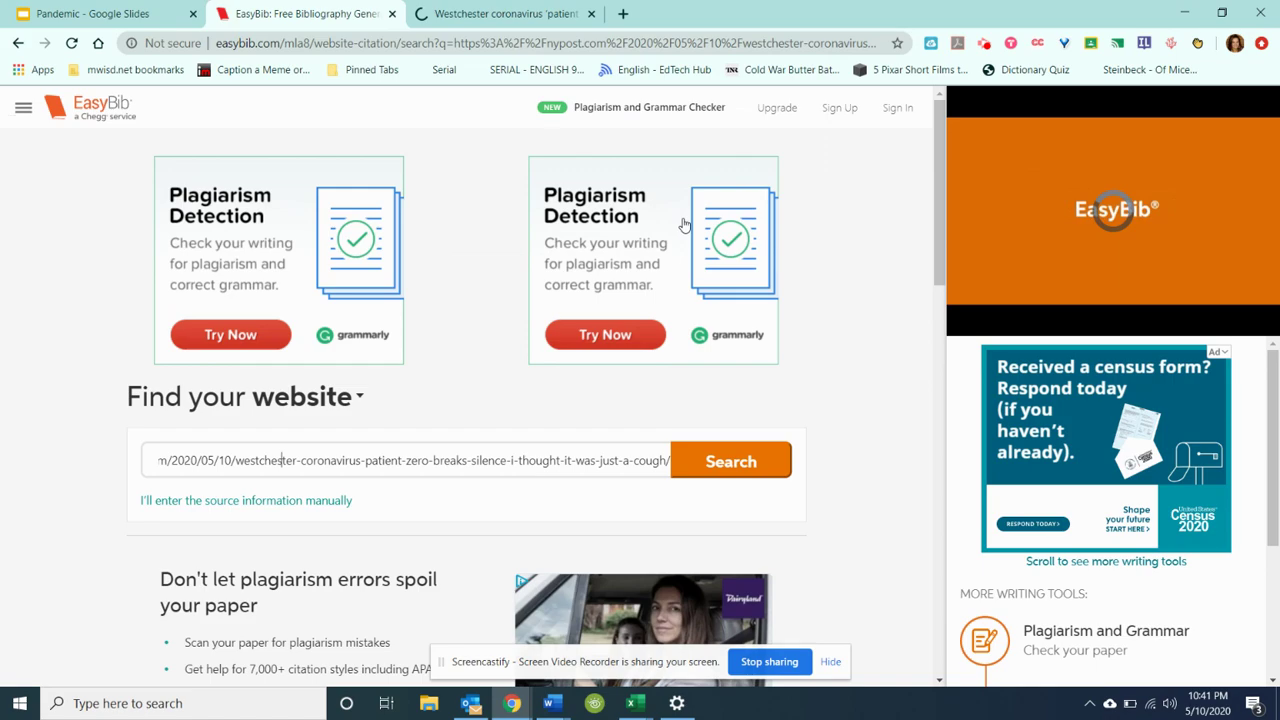
# Step: Return to the Pandemic presentation on the Works Cited RESOURCE LINK slide
pyautogui.rightClick(80, 7)
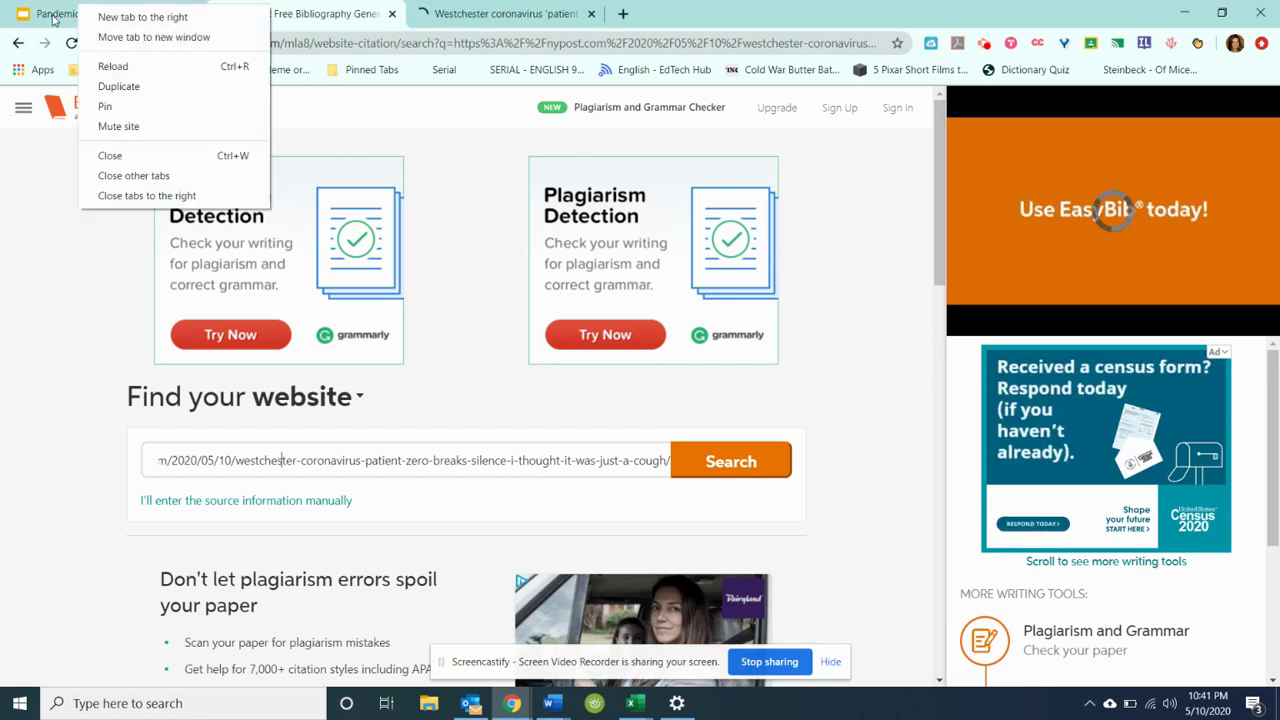
pyautogui.click(53, 14)
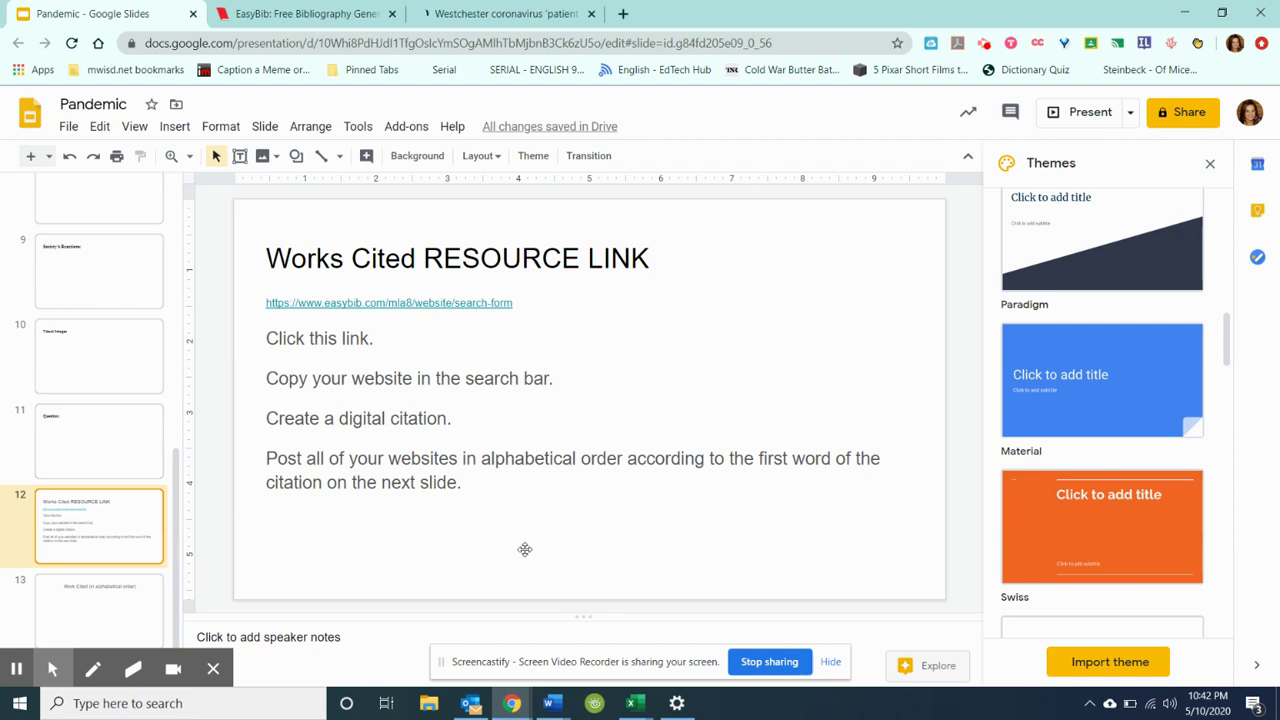
# Step: Open slide 13's empty body box, then page back to the Works Cited RESOURCE LINK slide
pyautogui.click(86, 600)
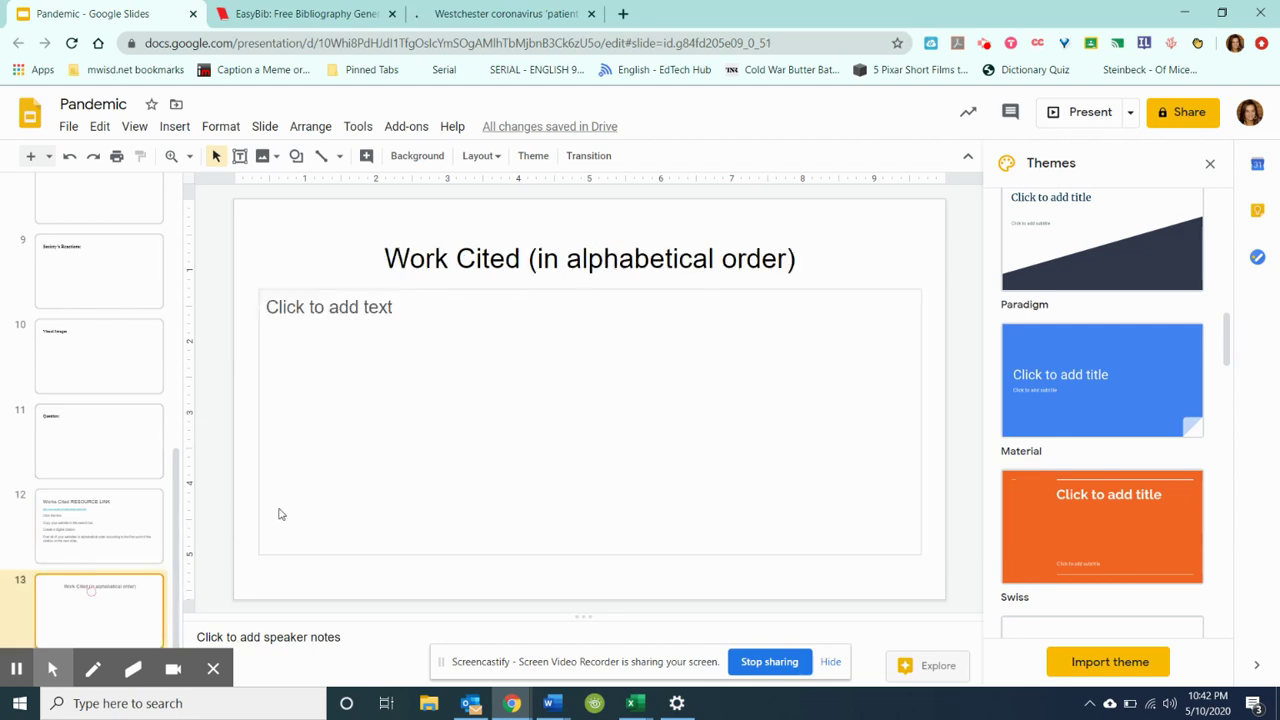
pyautogui.click(335, 309)
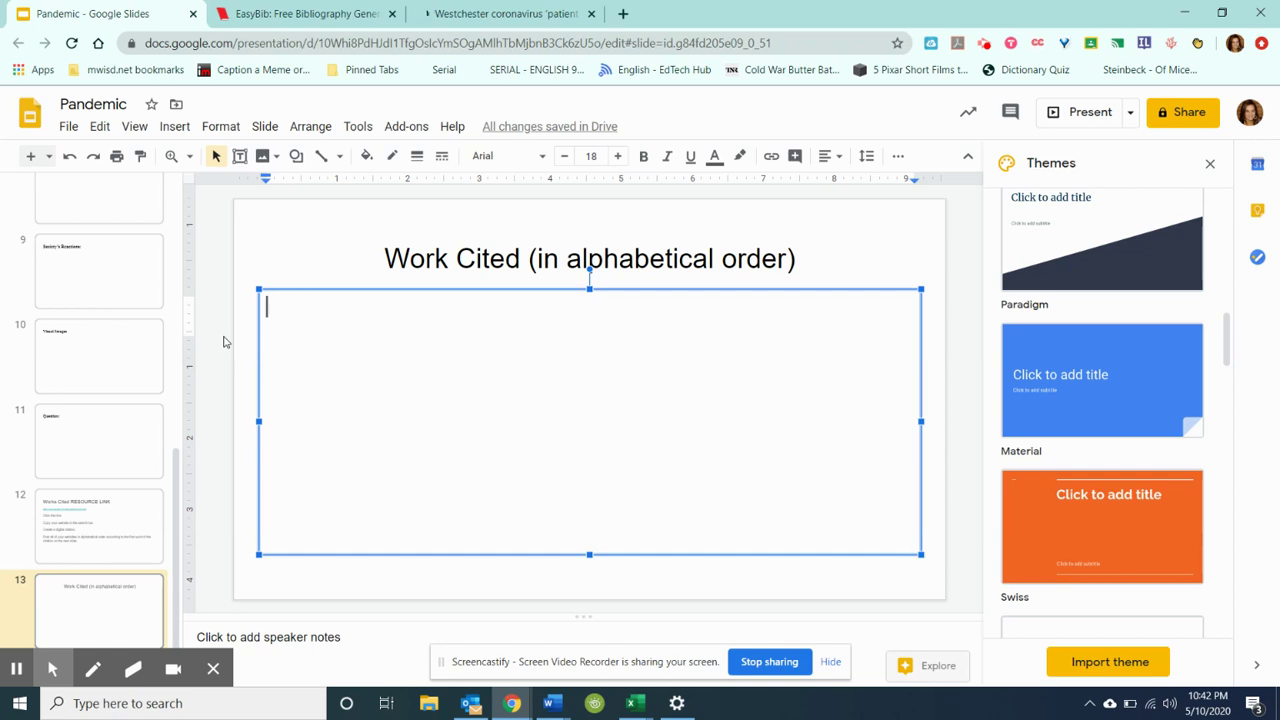
pyautogui.press('pageup')
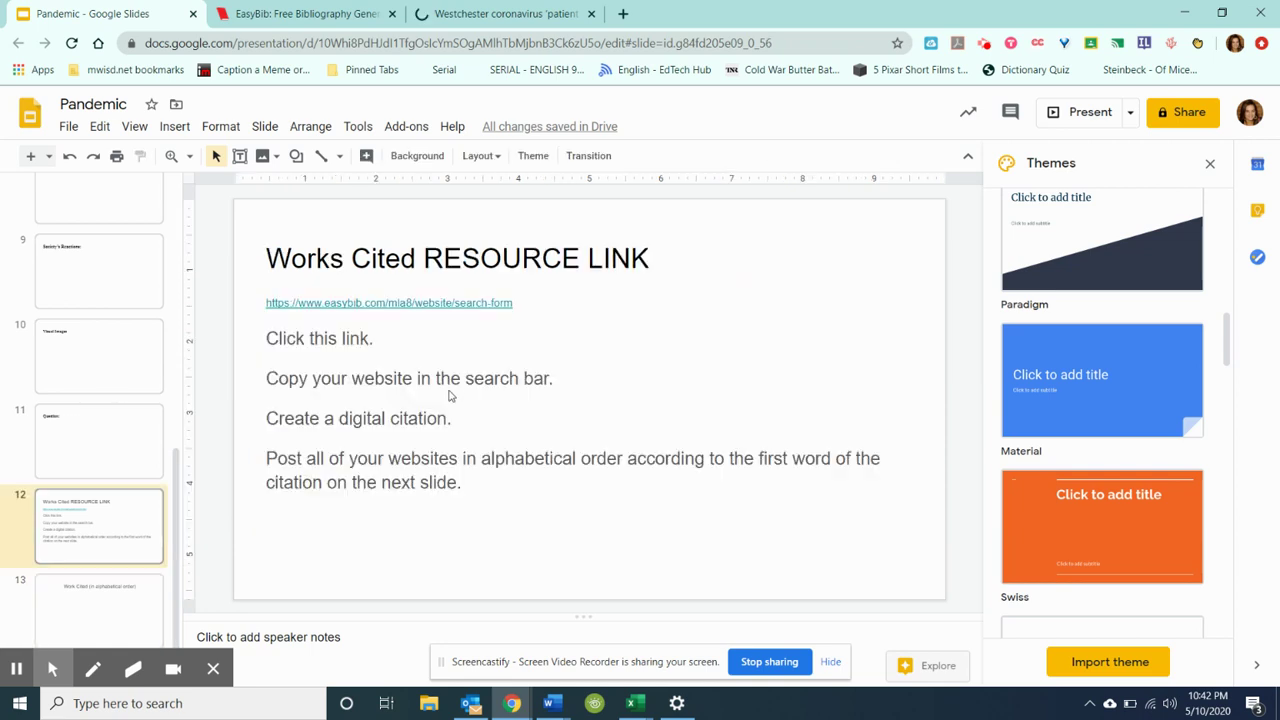
pyautogui.press('pageup')
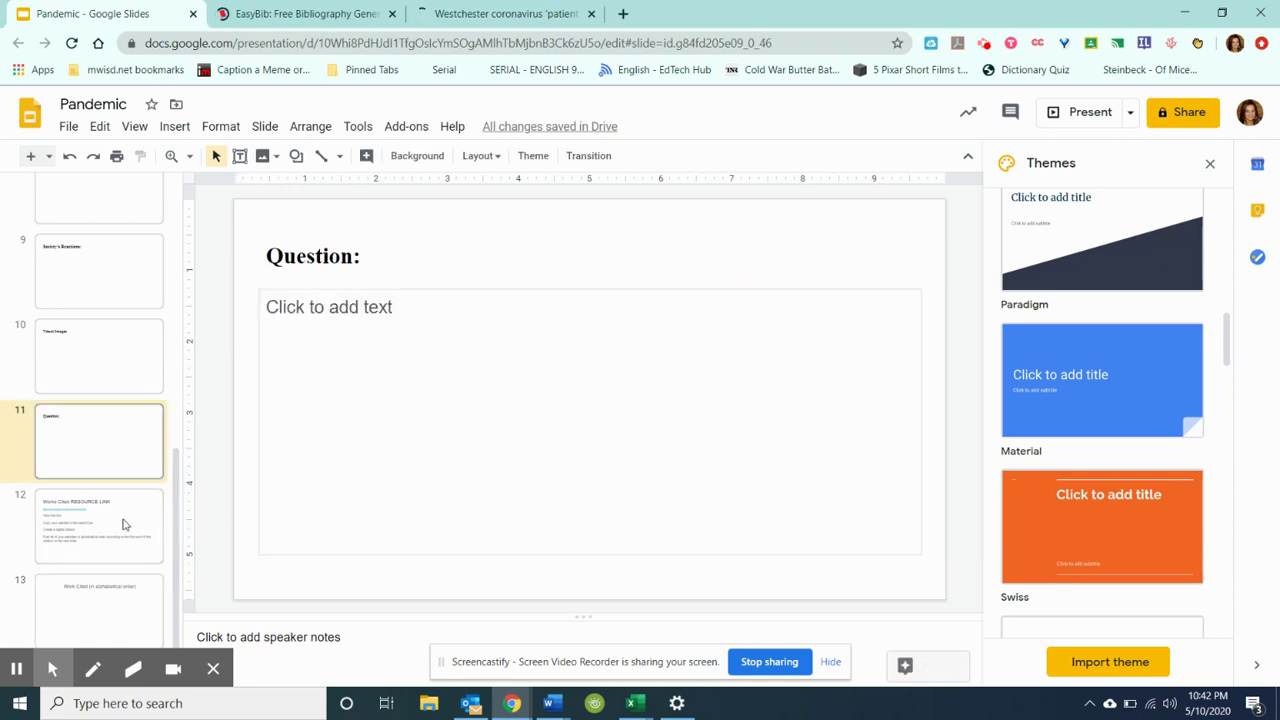
pyautogui.click(118, 525)
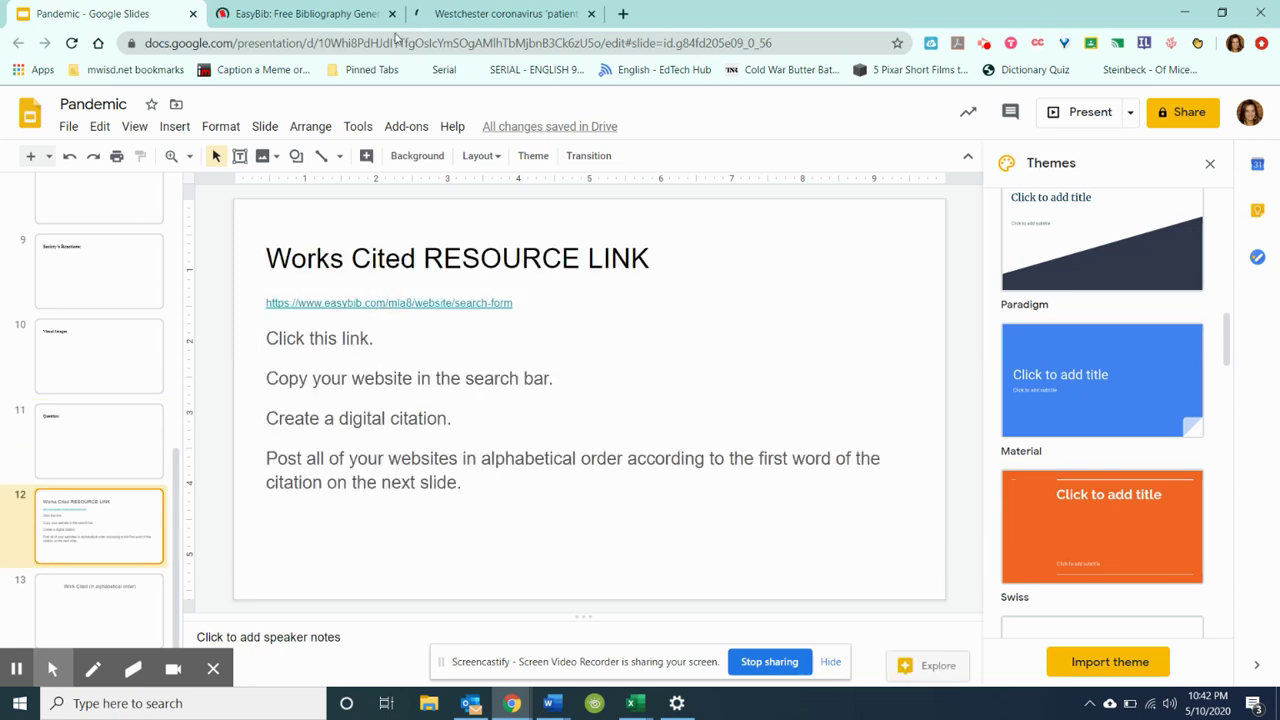
# Step: Glance at the EasyBib page, then return to the Work Cited (in alphabetical order) slide's empty body box
pyautogui.click(310, 8)
pyautogui.rightClick(118, 8)
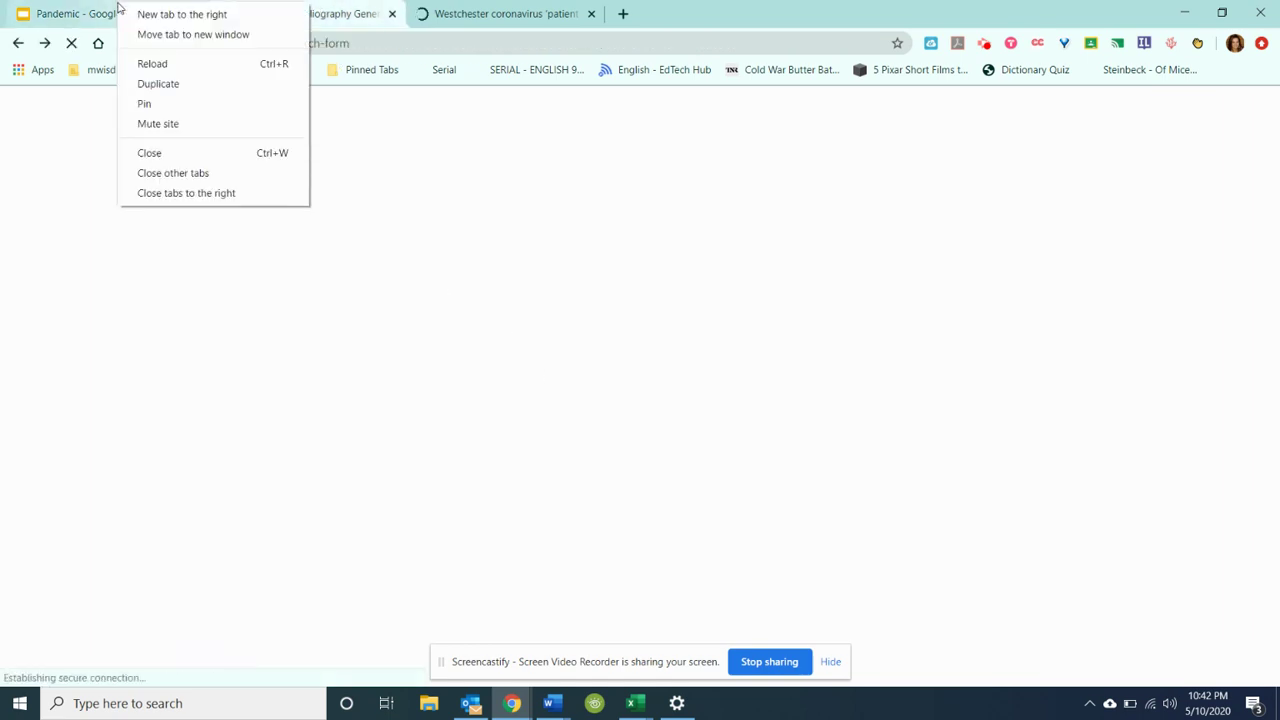
pyautogui.click(40, 12)
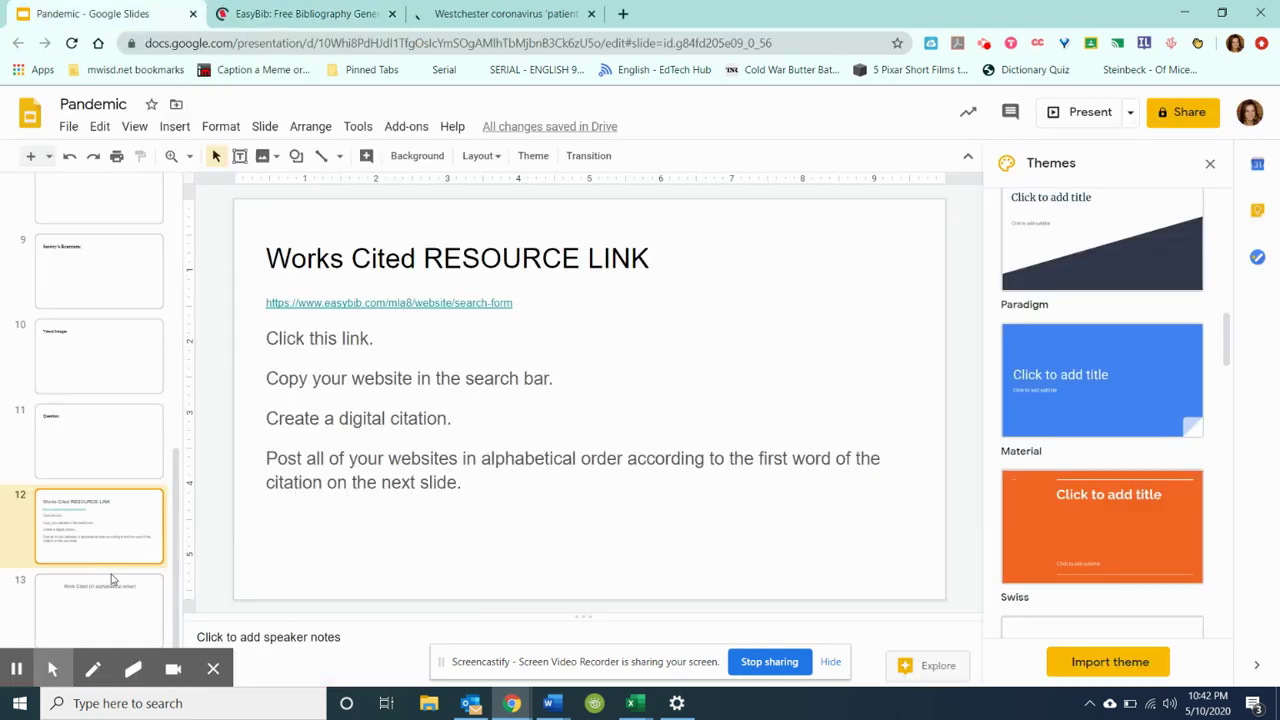
pyautogui.click(110, 583)
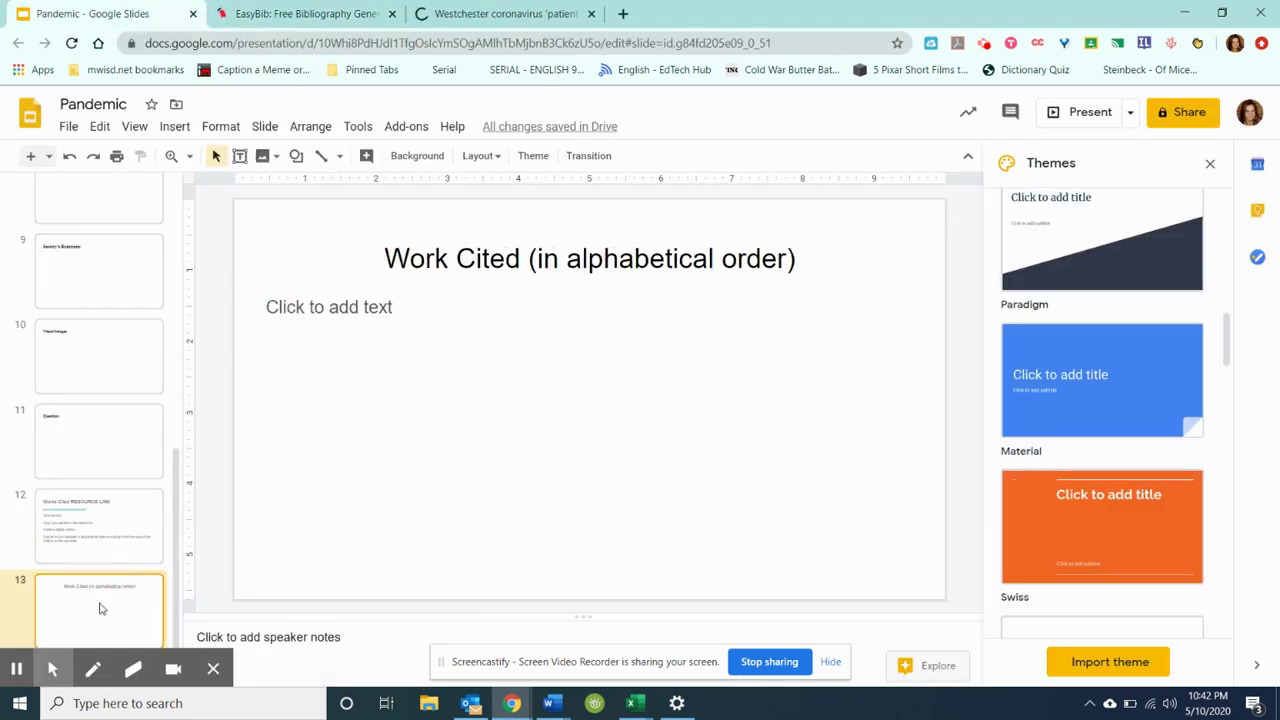
pyautogui.click(362, 311)
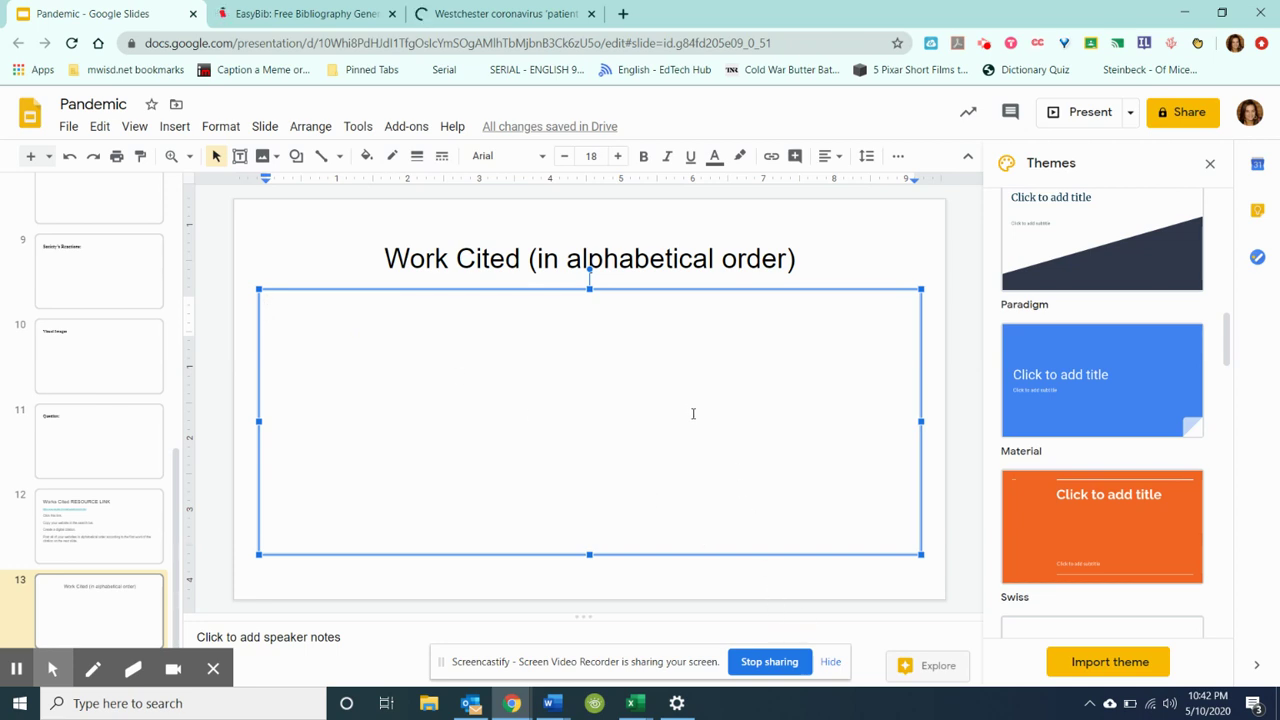
pyautogui.scroll(6, 152, 215)
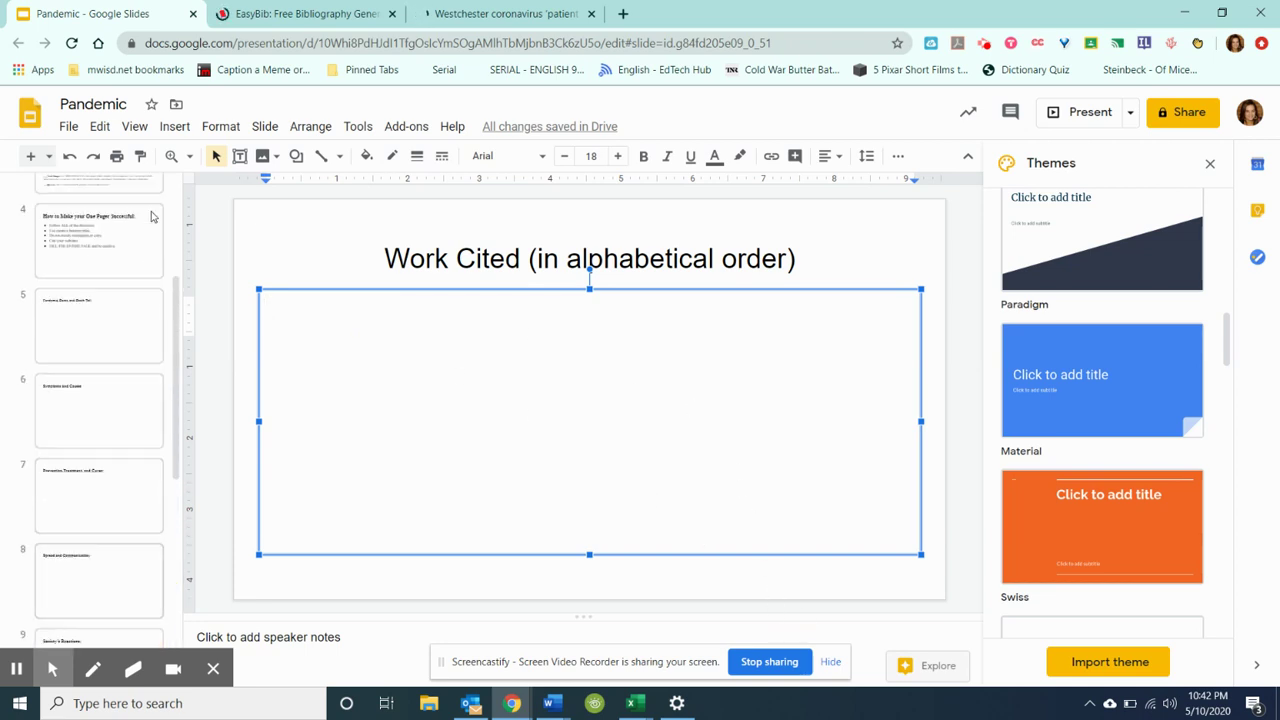
pyautogui.scroll(1, 152, 215)
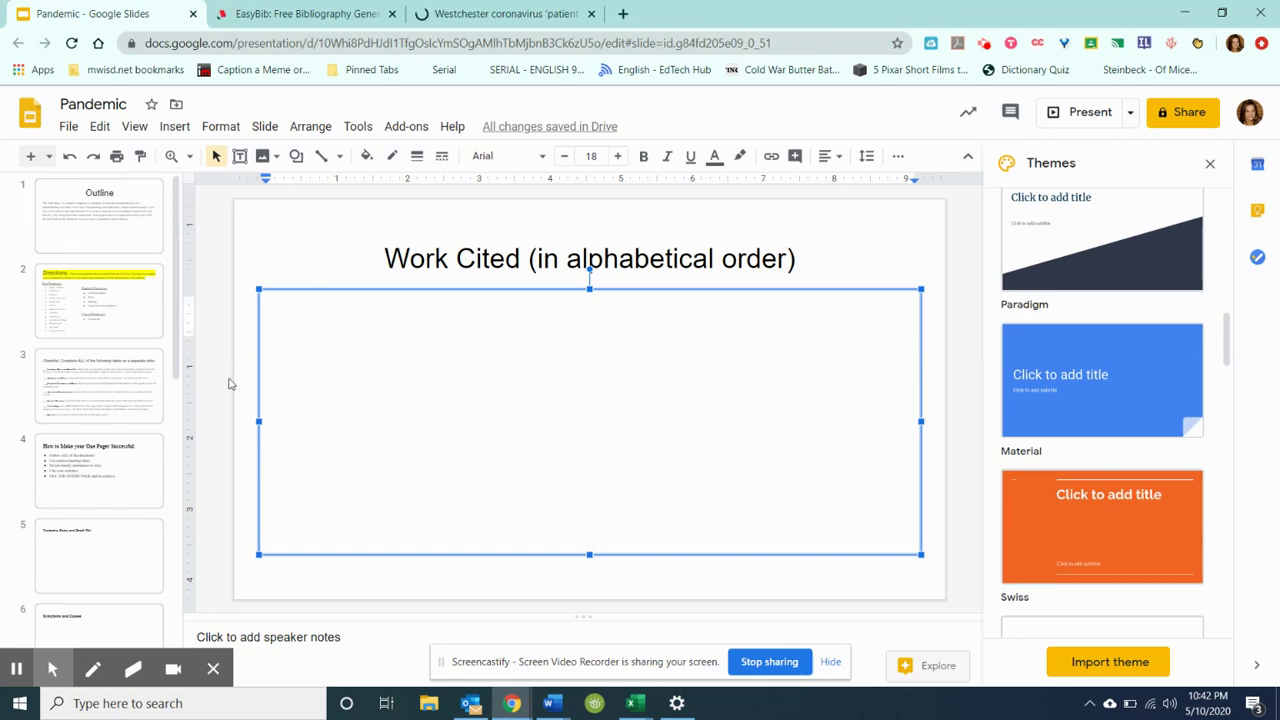
pyautogui.scroll(-2, 85, 450)
pyautogui.scroll(-2, 85, 455)
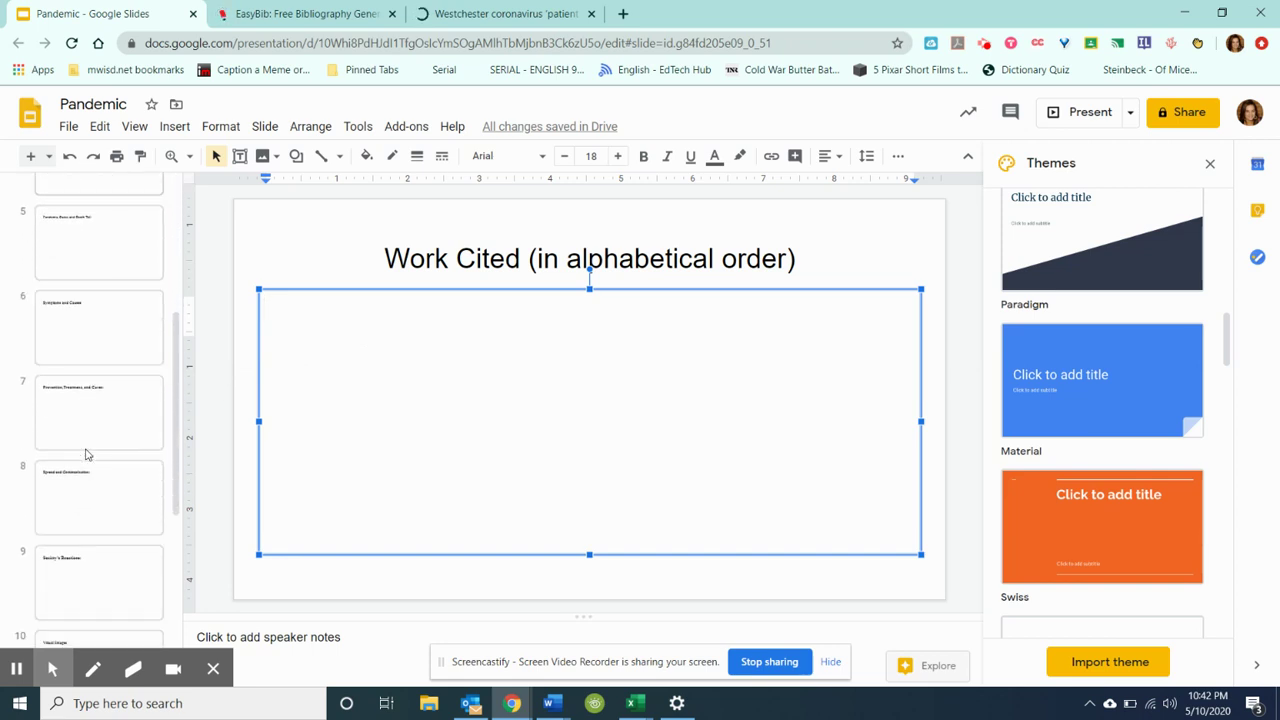
pyautogui.scroll(1, 85, 455)
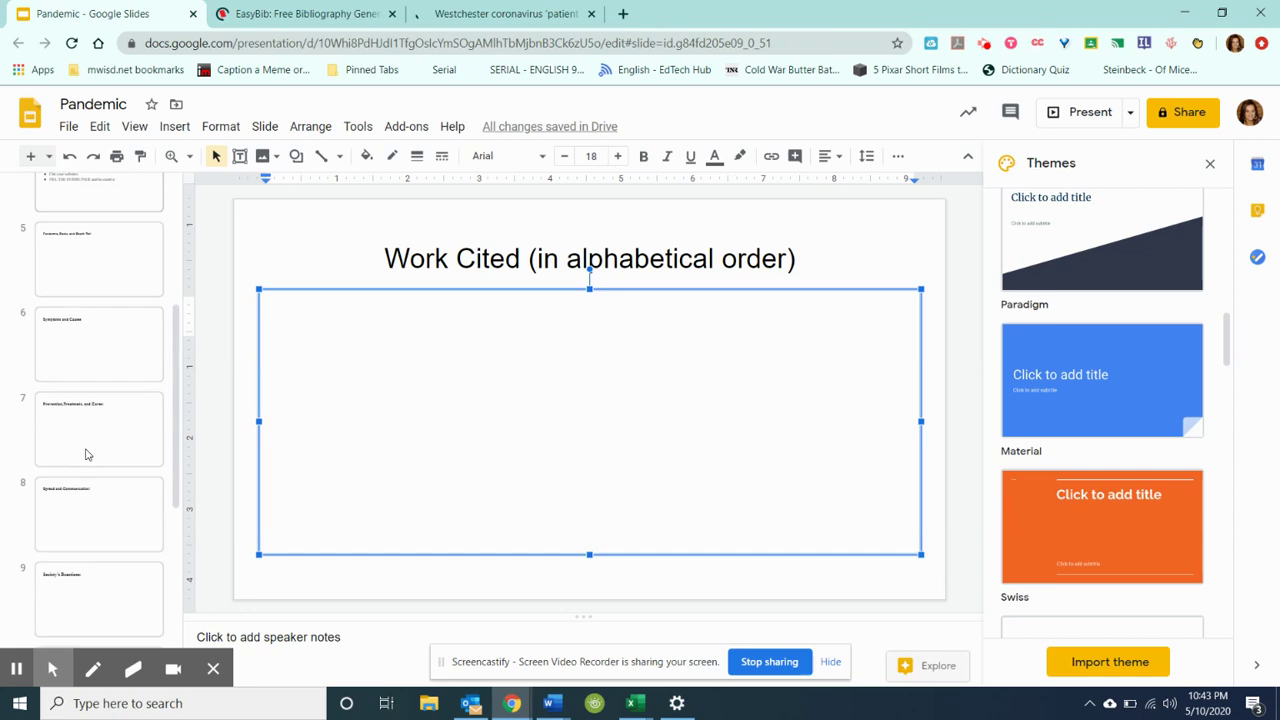
pyautogui.scroll(-4, 85, 455)
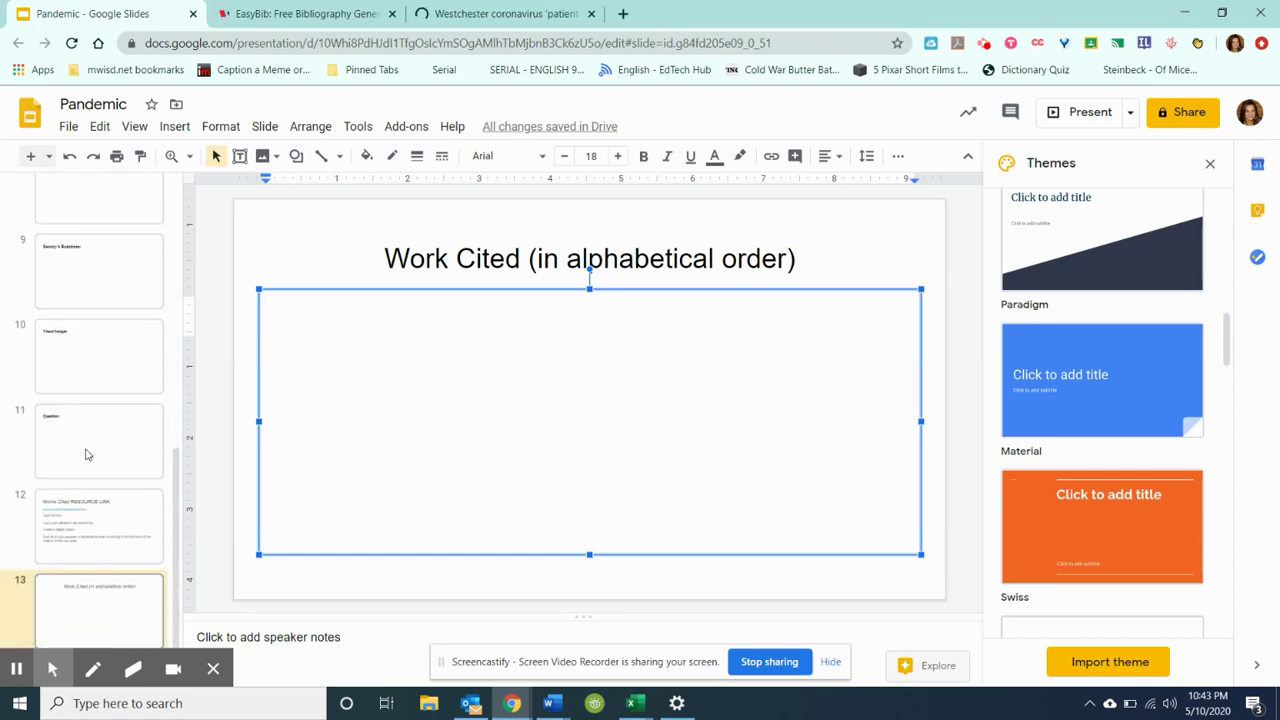